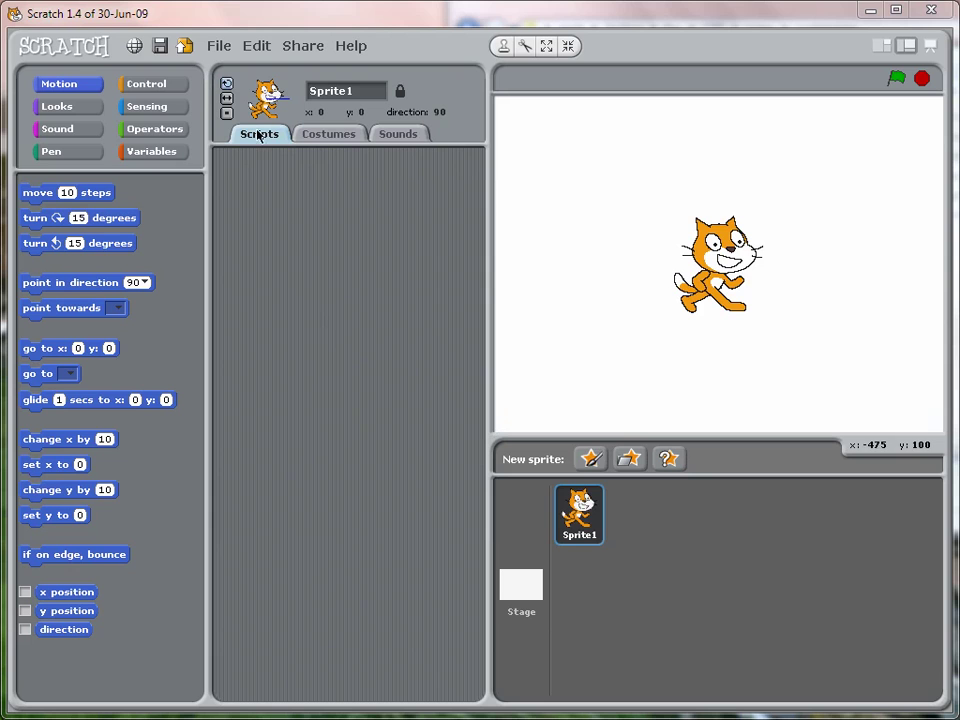
Step: Open the exampleprogram project from the scratchslides folder and run it
{"action": "left_click", "coordinate": [219, 47]}
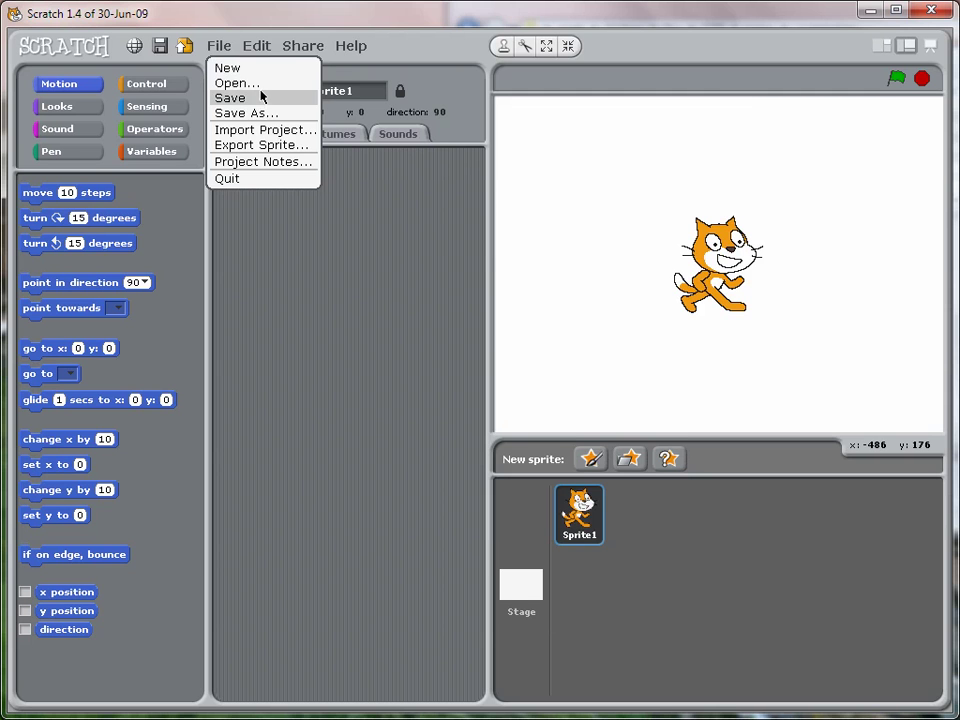
{"action": "left_click", "coordinate": [238, 83]}
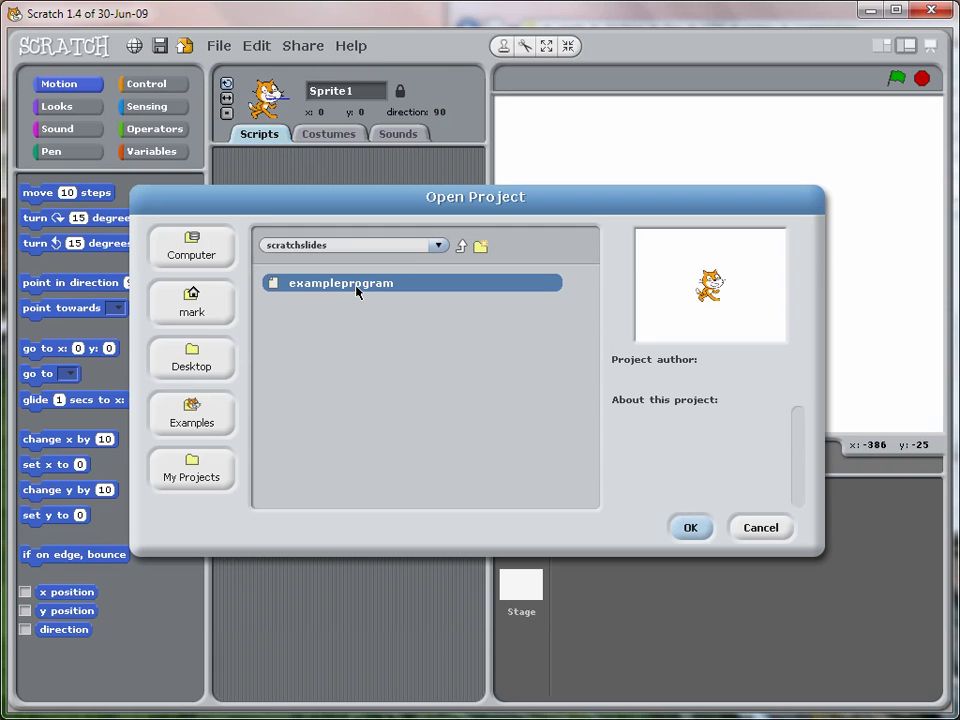
{"action": "left_click", "coordinate": [703, 529]}
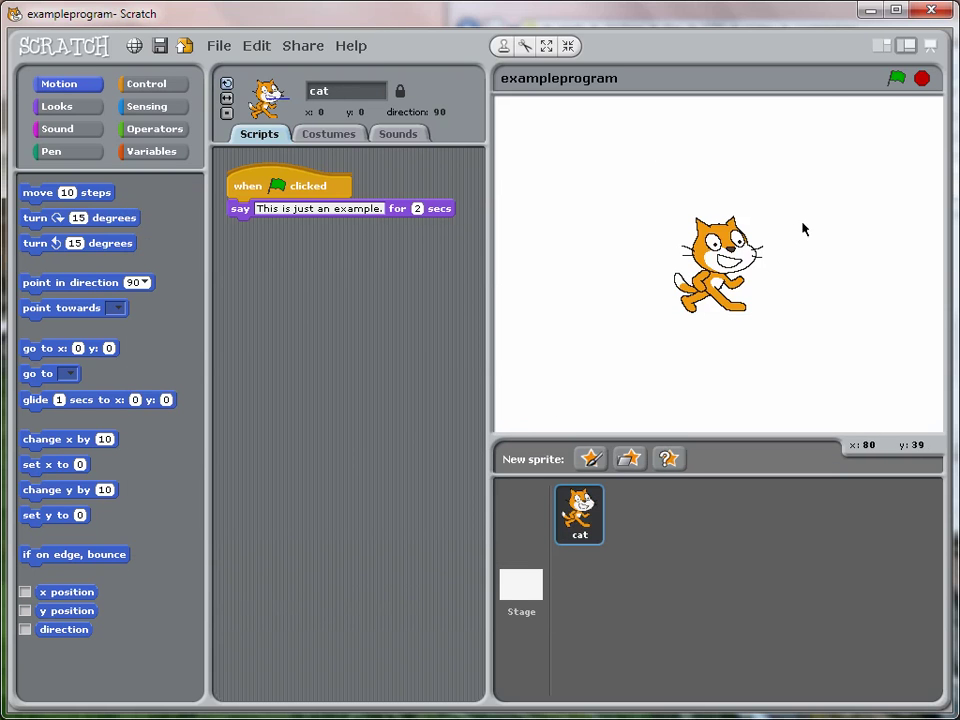
{"action": "left_click", "coordinate": [896, 79]}
Step: Import the bluecat sprite from the scratchslides folder as a new sprite
{"action": "left_click", "coordinate": [630, 459]}
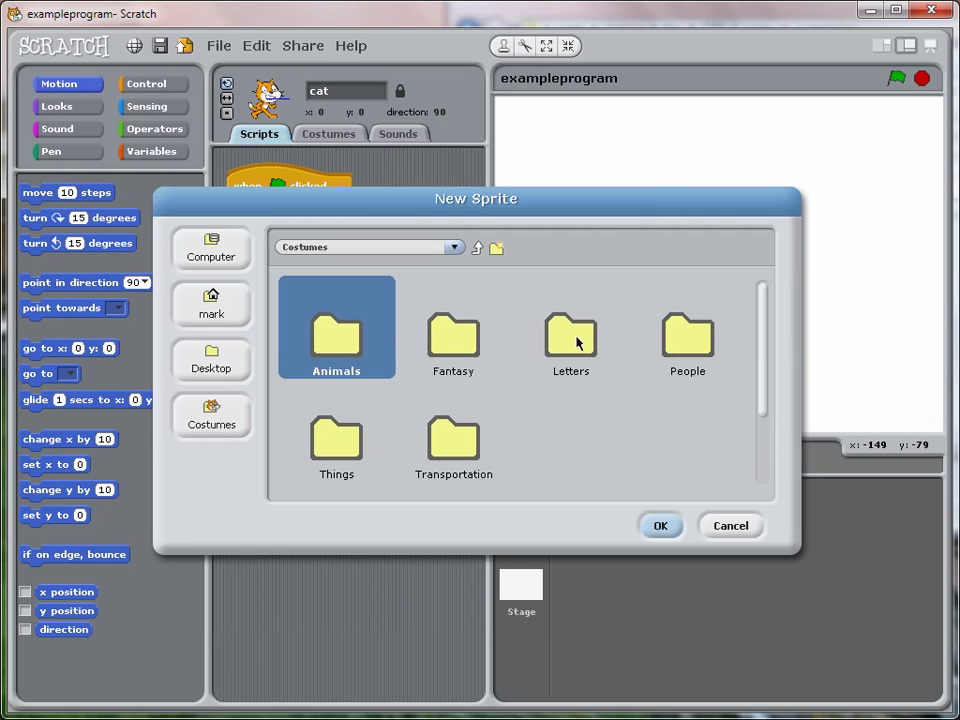
{"action": "double_click", "coordinate": [457, 344]}
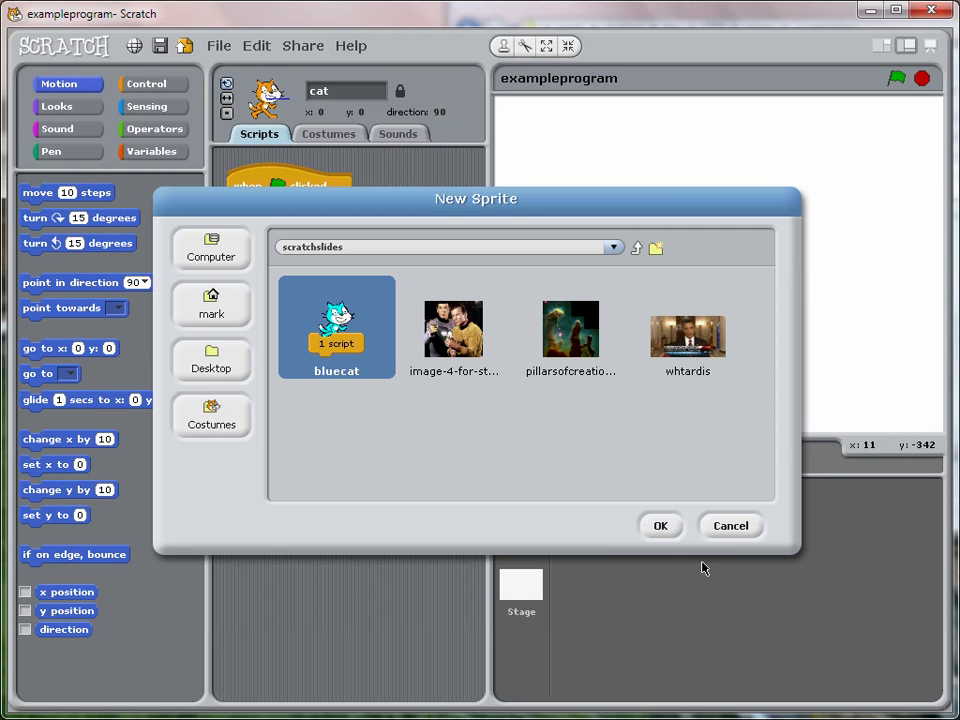
{"action": "left_click", "coordinate": [662, 527]}
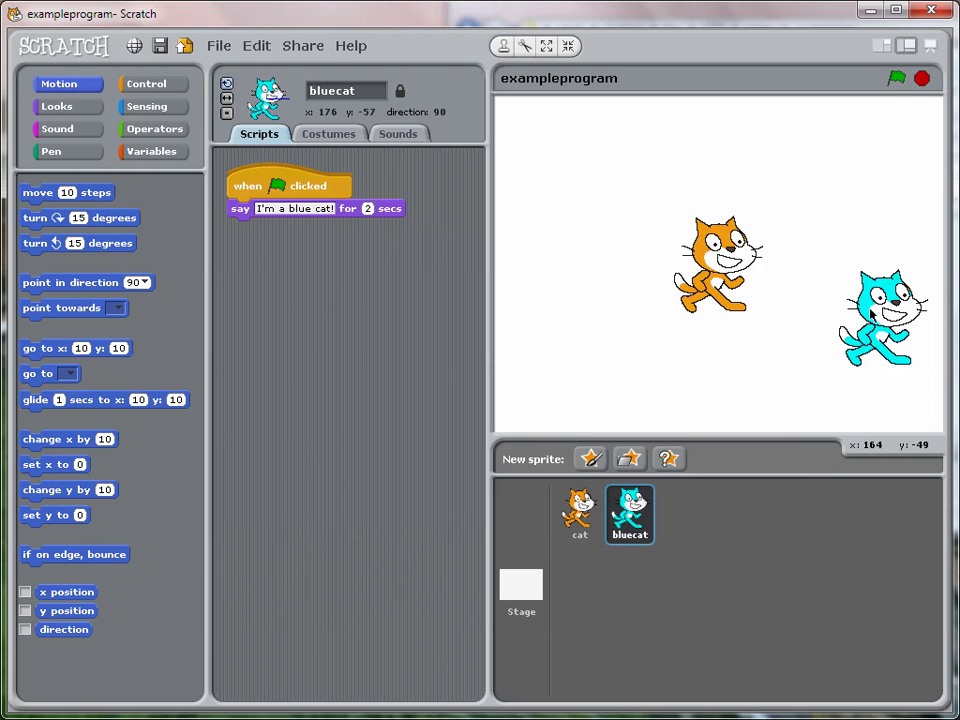
Step: Move the orange cat away from the stage centre, place bluecat at about x 89, y 32, and run the project
{"action": "left_click_drag", "start_coordinate": [731, 257], "coordinate": [645, 244]}
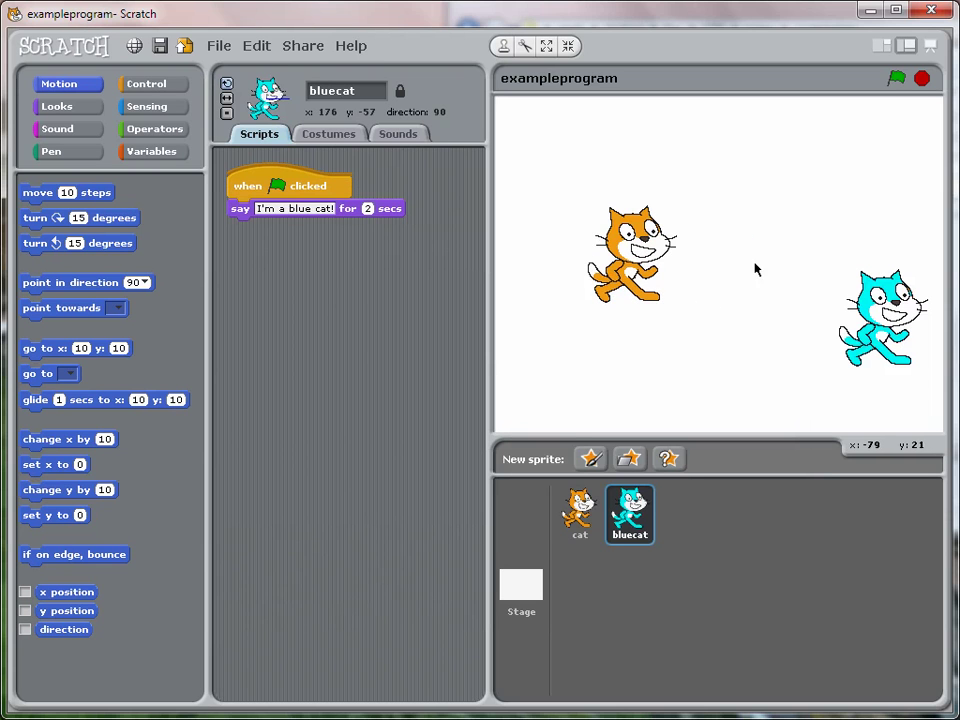
{"action": "left_click_drag", "start_coordinate": [882, 313], "coordinate": [805, 228]}
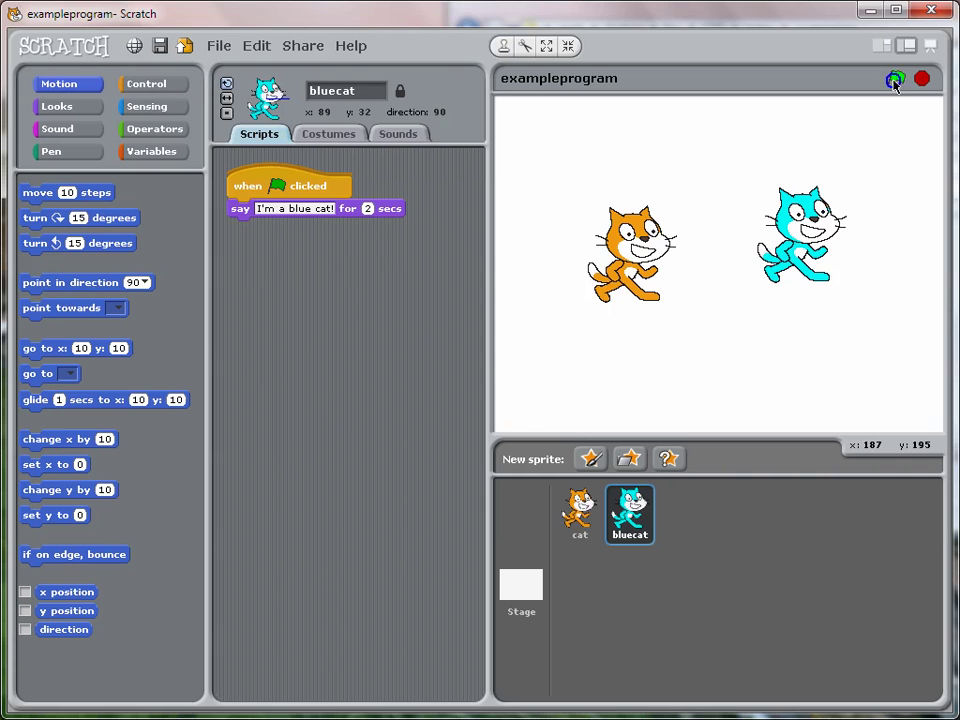
{"action": "left_click", "coordinate": [896, 78]}
Step: Switch to the file explorer to examine exampleprogram.sb and bluecat.sprite in the scratchslides folder, then return to Scratch
{"action": "left_click_drag", "start_coordinate": [959, 2], "coordinate": [868, 146]}
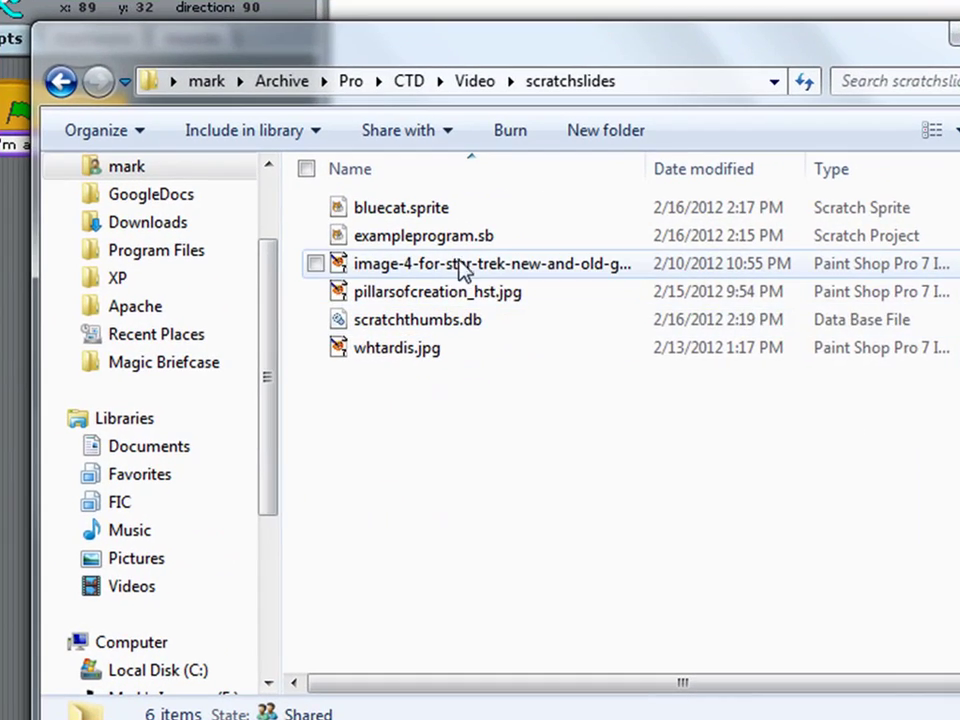
{"action": "left_click", "coordinate": [455, 237]}
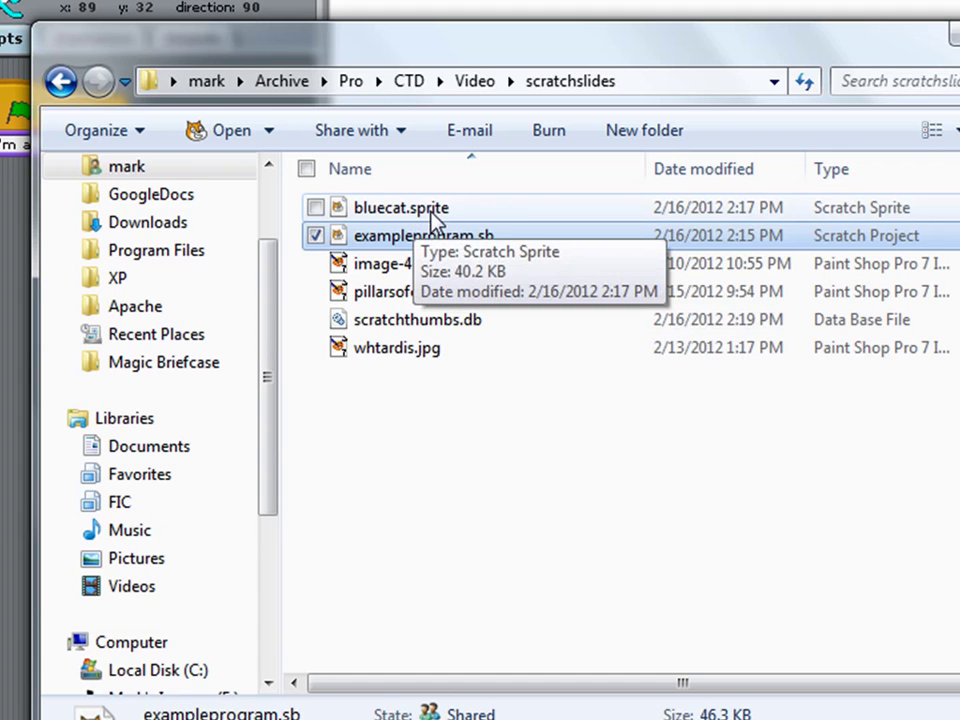
{"action": "left_click", "coordinate": [431, 210]}
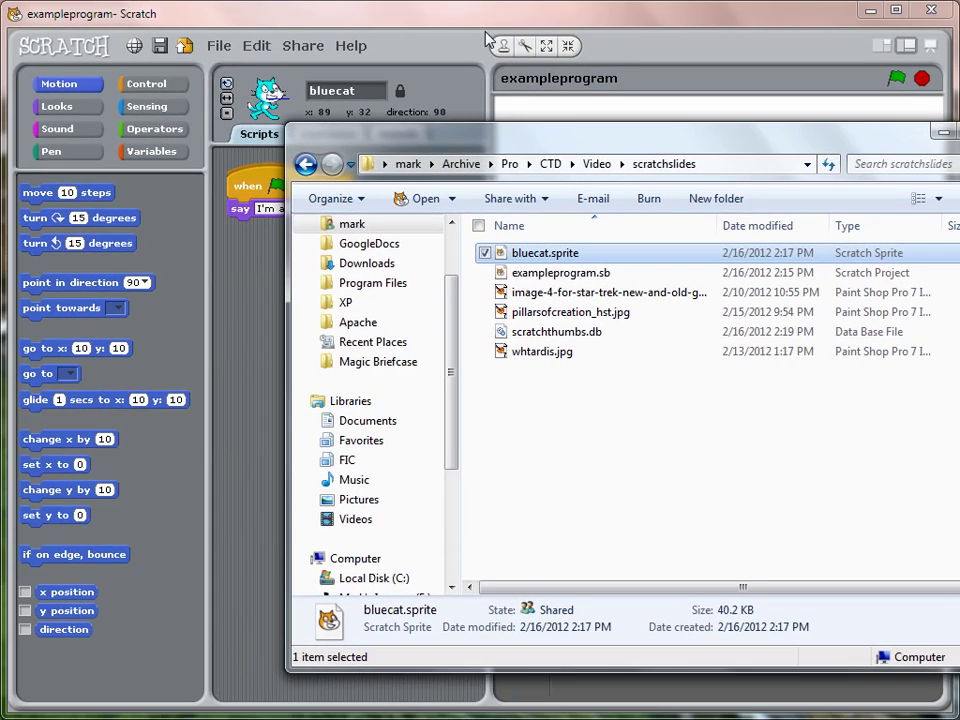
{"action": "left_click", "coordinate": [490, 20]}
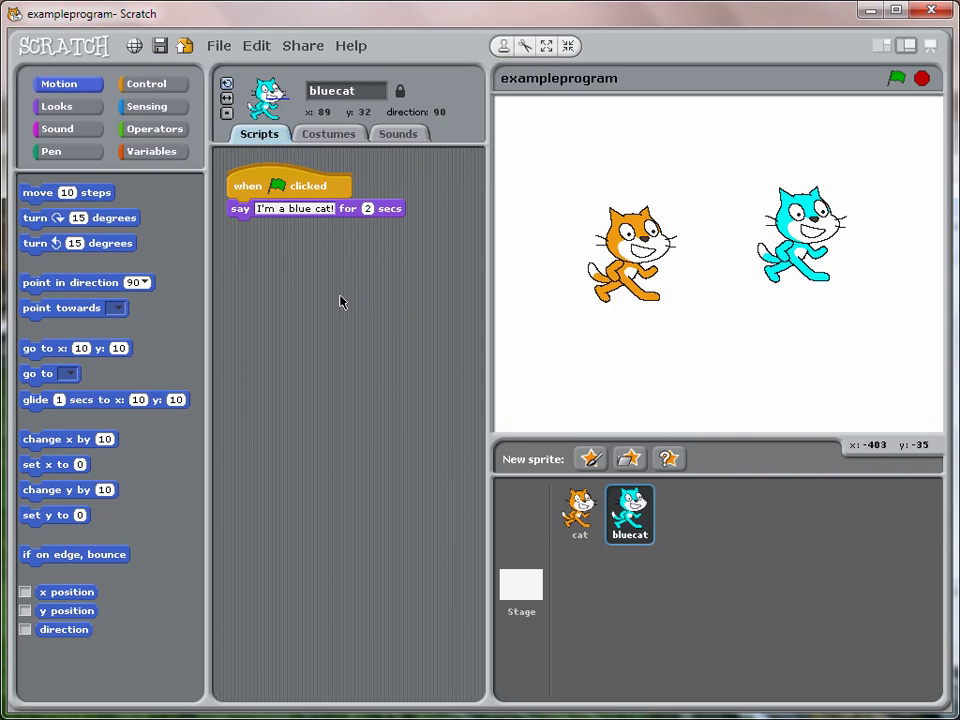
Step: Compare the projects offered for opening in Scratch with the files in the scratchslides folder window, without opening one
{"action": "left_click", "coordinate": [218, 46]}
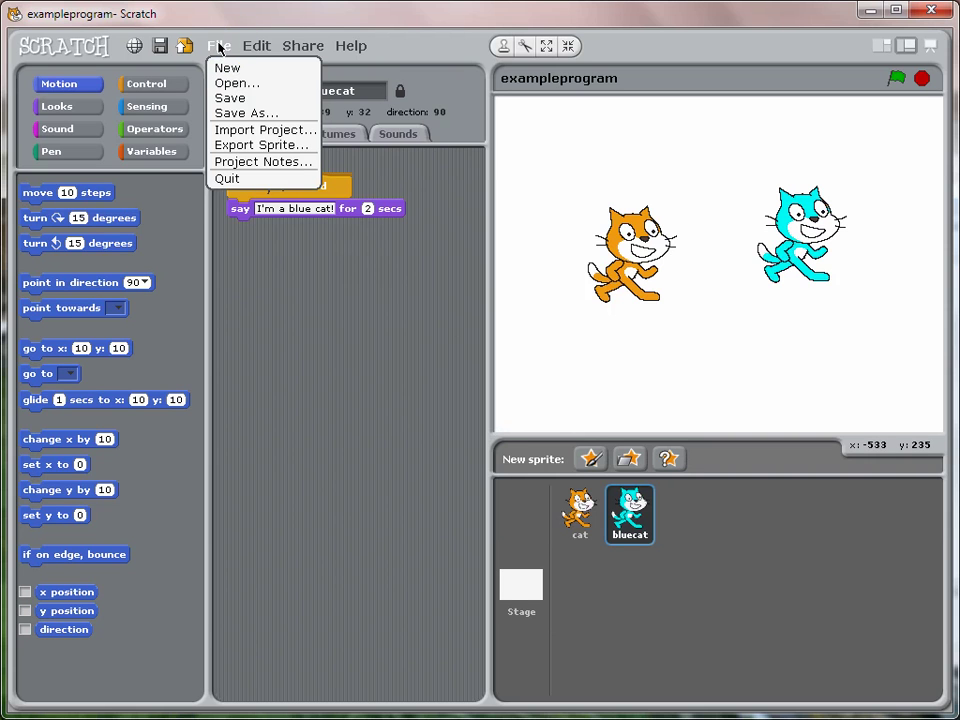
{"action": "left_click", "coordinate": [259, 83]}
{"action": "left_click", "coordinate": [462, 393]}
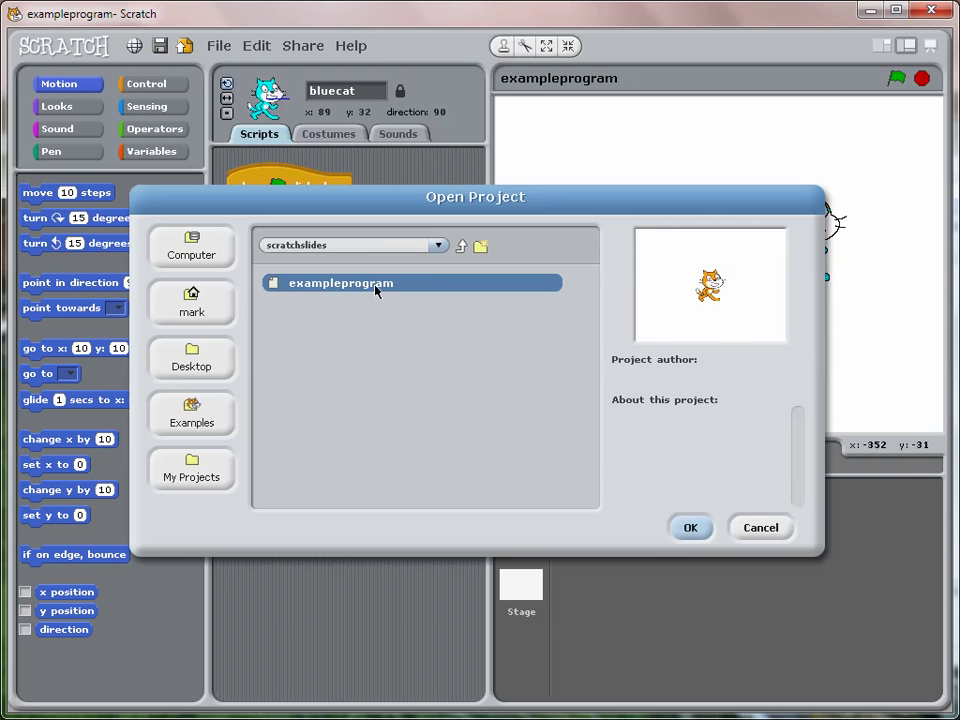
{"action": "key", "text": "alt+Tab"}
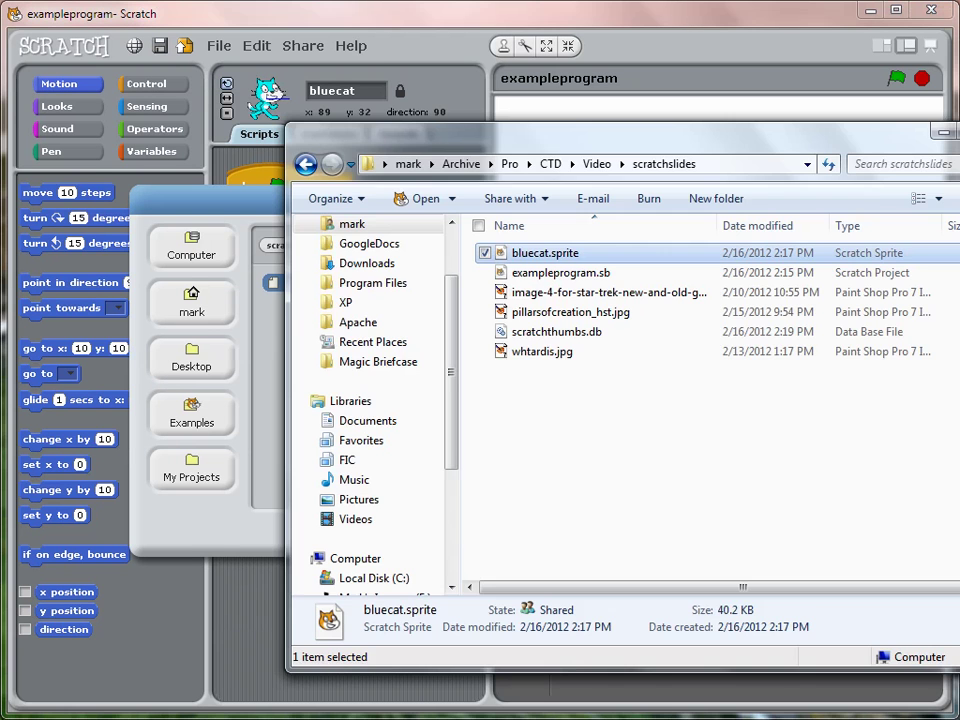
{"action": "left_click_drag", "start_coordinate": [664, 154], "coordinate": [587, 155]}
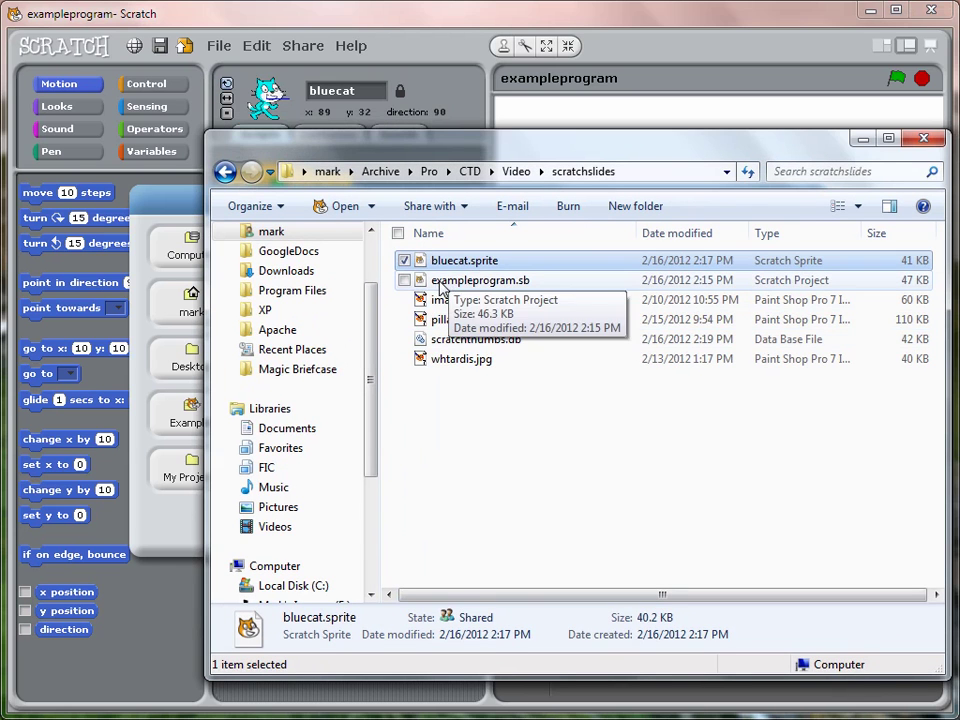
{"action": "left_click", "coordinate": [484, 280]}
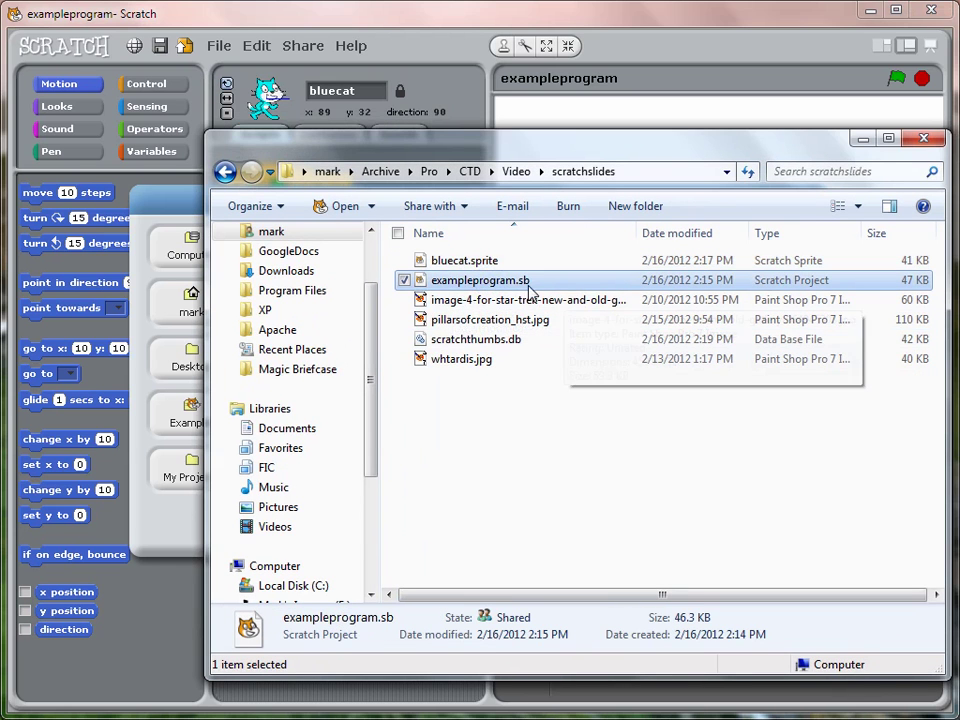
{"action": "left_click_drag", "start_coordinate": [512, 157], "coordinate": [733, 149]}
{"action": "left_click", "coordinate": [415, 18]}
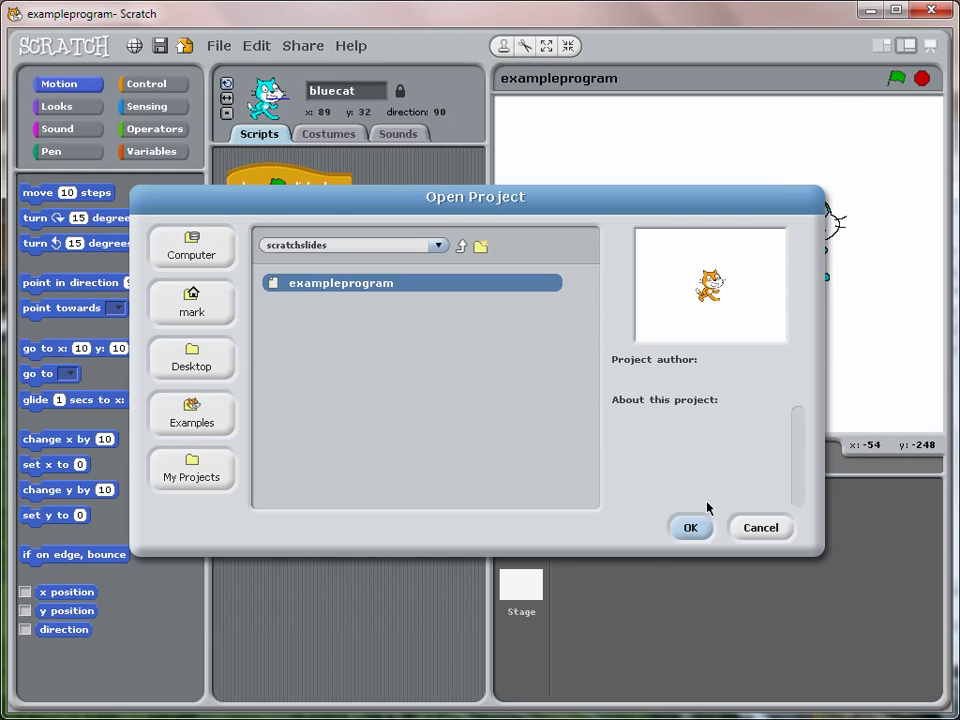
{"action": "left_click", "coordinate": [755, 527]}
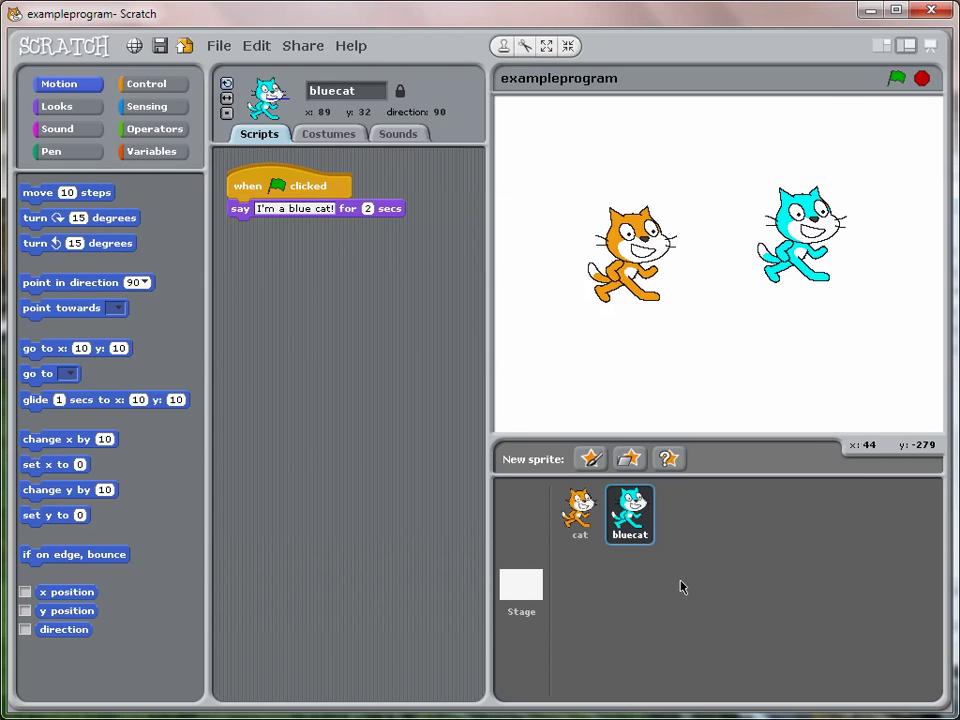
Step: Open the chooser for importing a new sprite and compare its entries with the files in the scratchslides folder window
{"action": "left_click", "coordinate": [630, 459]}
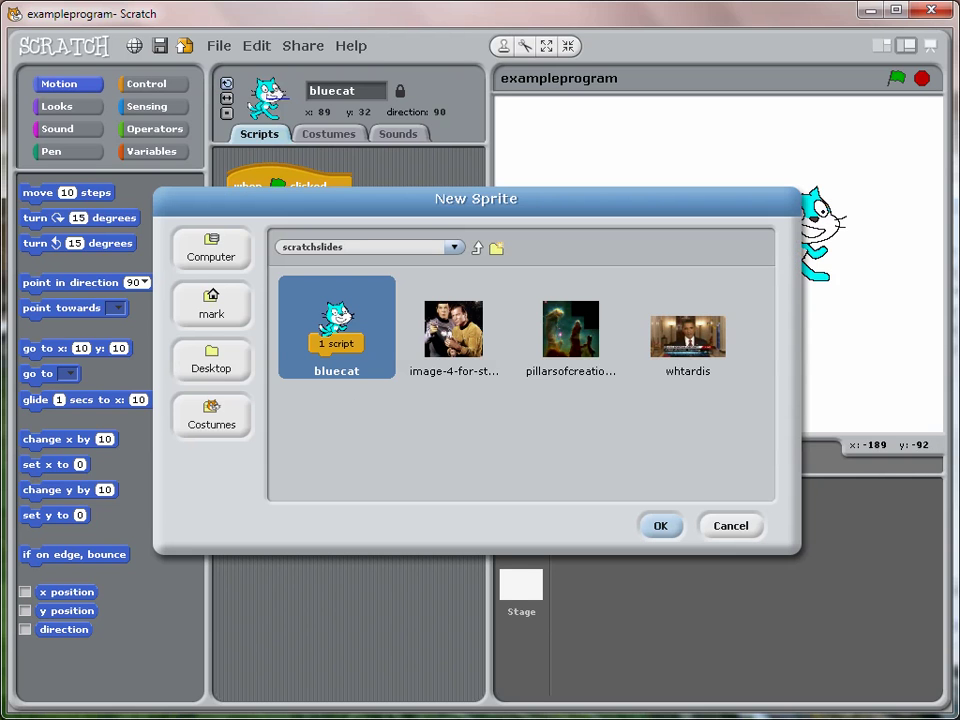
{"action": "left_click_drag", "start_coordinate": [959, 140], "coordinate": [817, 124]}
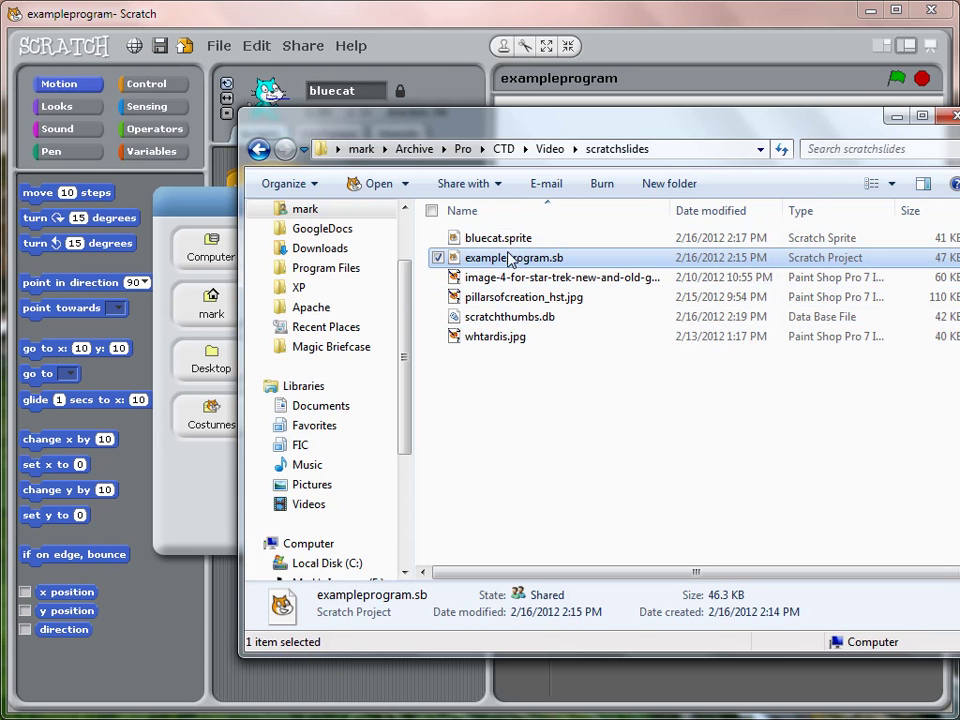
{"action": "left_click", "coordinate": [218, 196]}
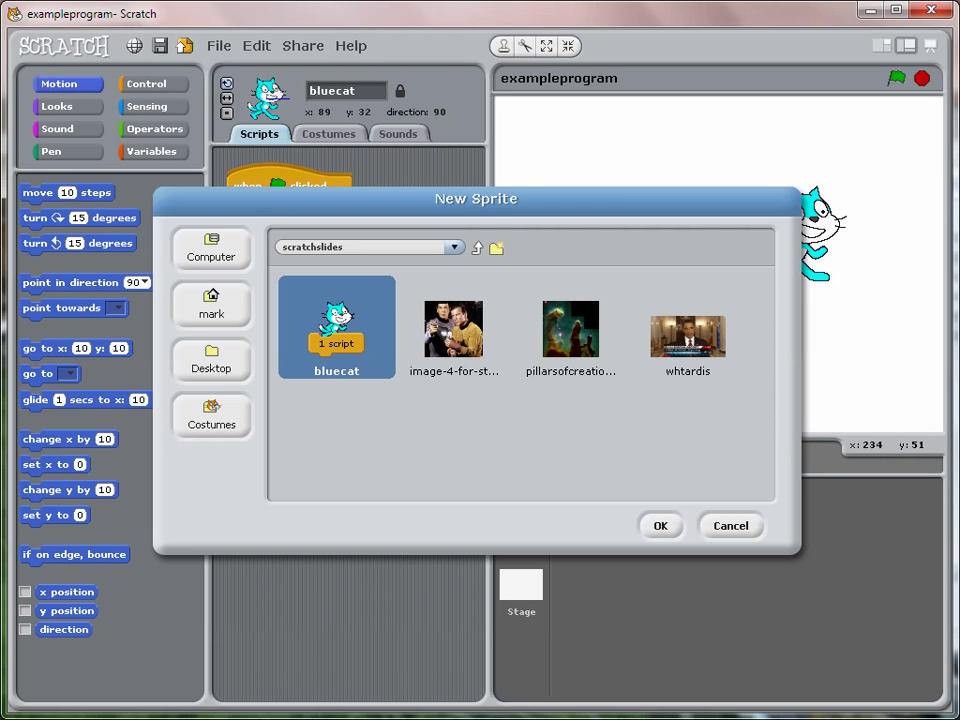
Step: Show the scratchslides folder's files as medium icons in the file explorer and compare them with Scratch's sprite chooser
{"action": "key", "text": "alt+Tab"}
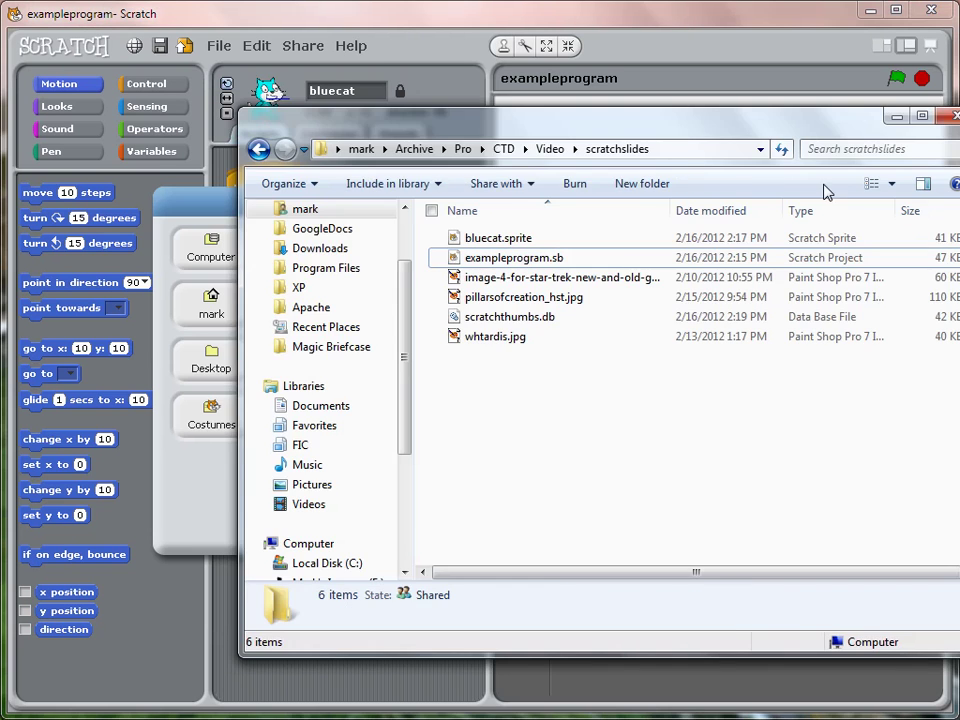
{"action": "left_click", "coordinate": [892, 184]}
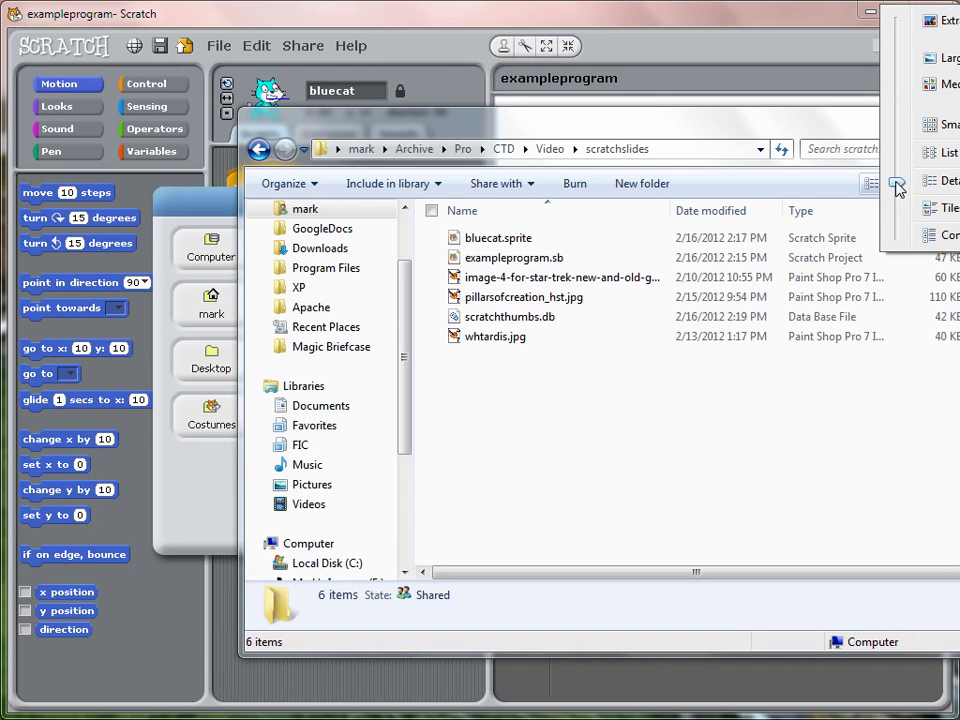
{"action": "left_click", "coordinate": [945, 86]}
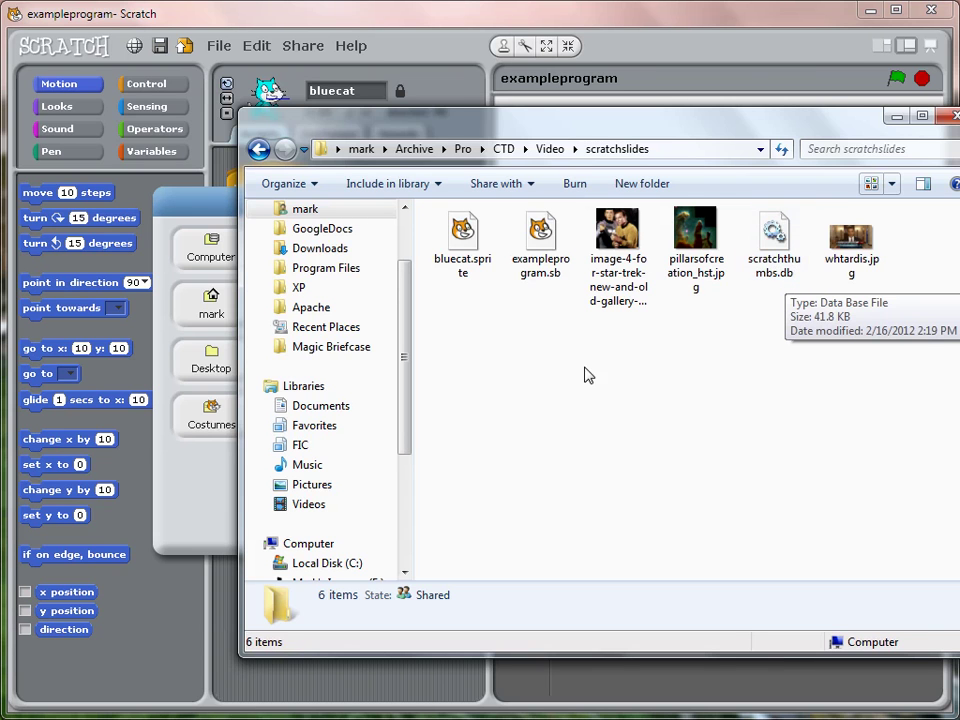
{"action": "left_click", "coordinate": [212, 476]}
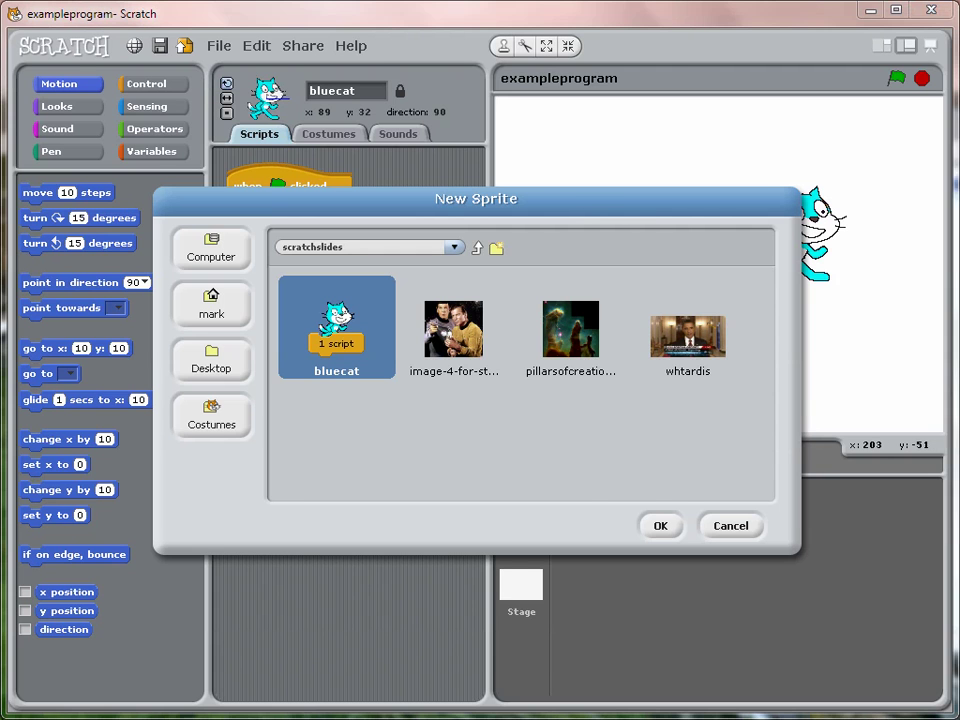
{"action": "key", "text": "alt+Tab"}
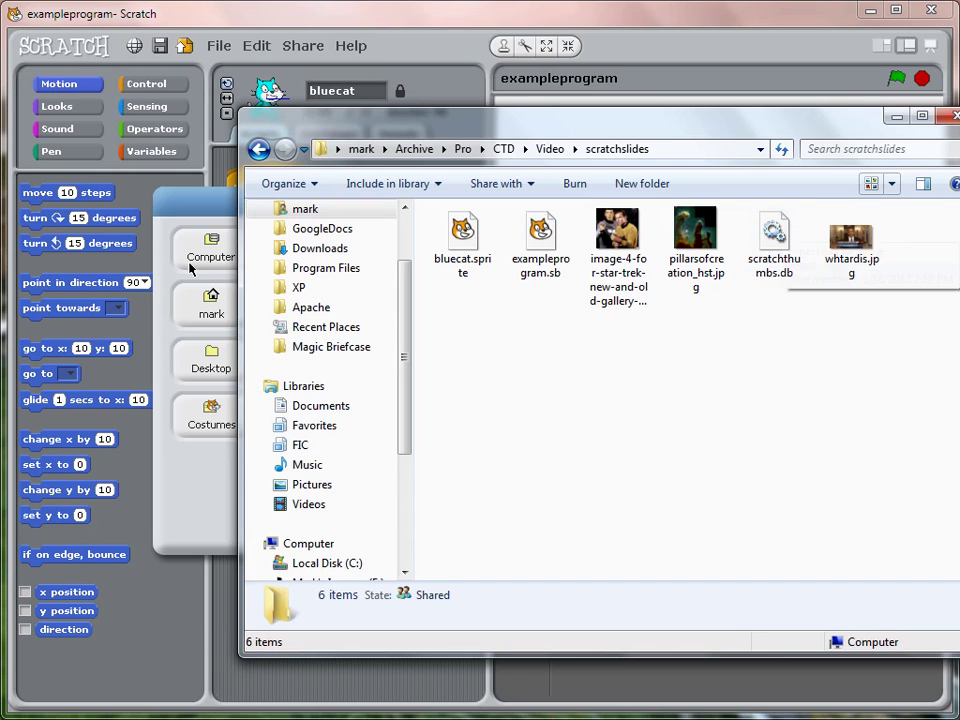
{"action": "left_click", "coordinate": [172, 158]}
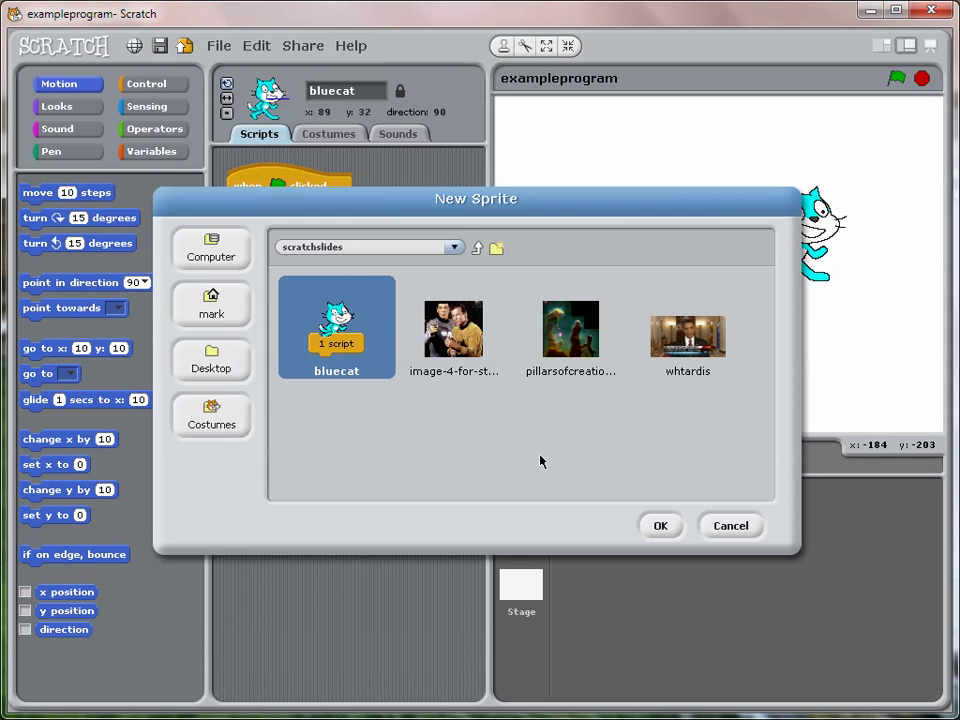
Step: Import the image-4-for-star-trek picture as a new sprite and rename it trek
{"action": "left_click", "coordinate": [465, 345]}
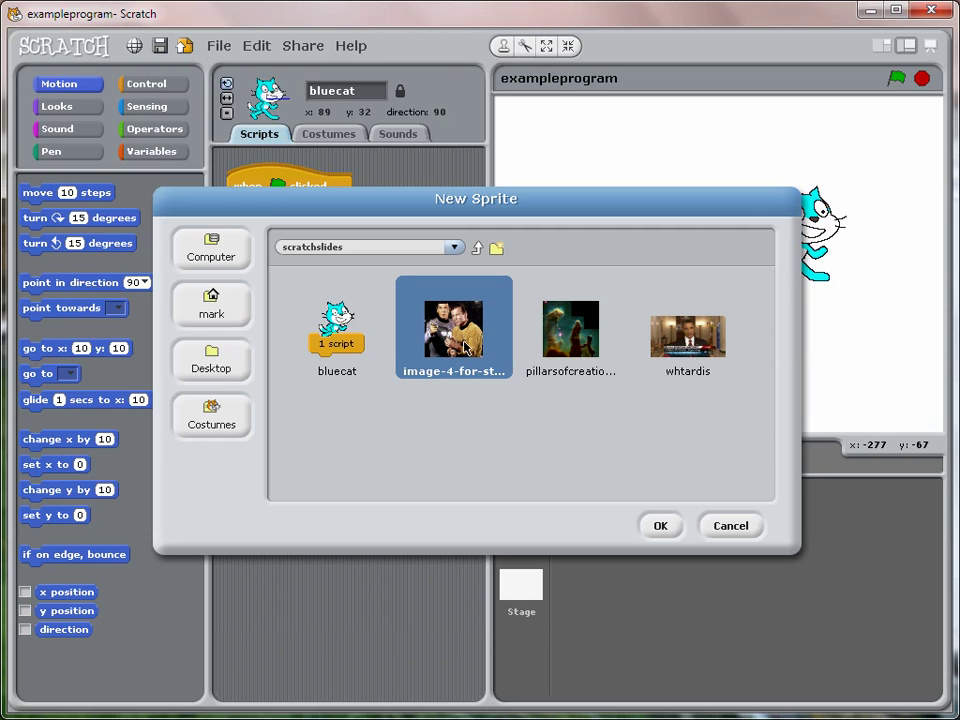
{"action": "left_click", "coordinate": [662, 526]}
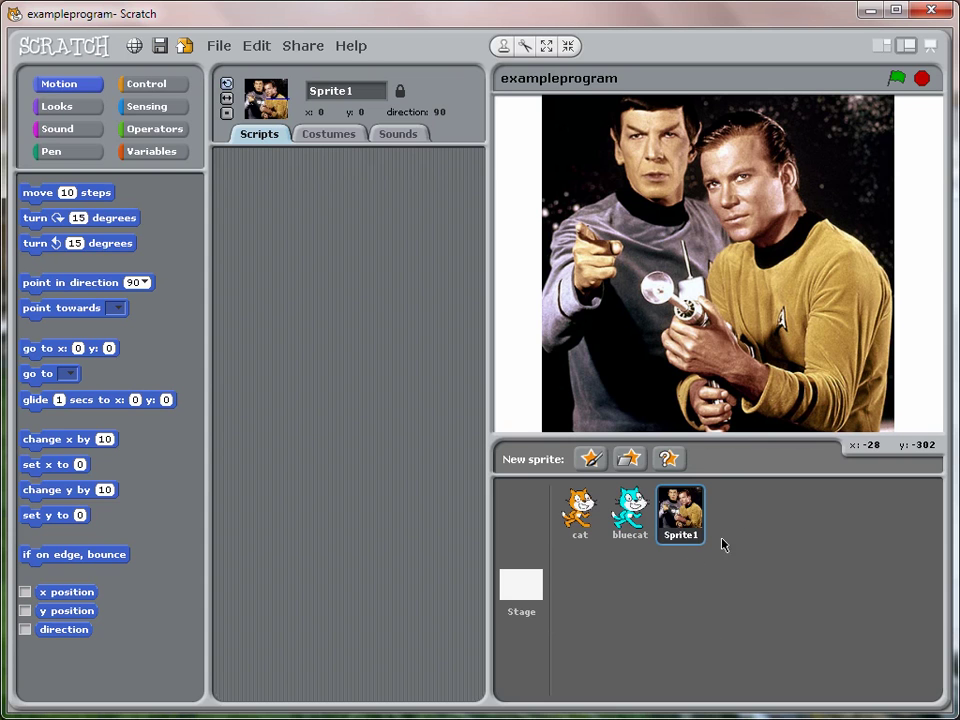
{"action": "left_click", "coordinate": [333, 90]}
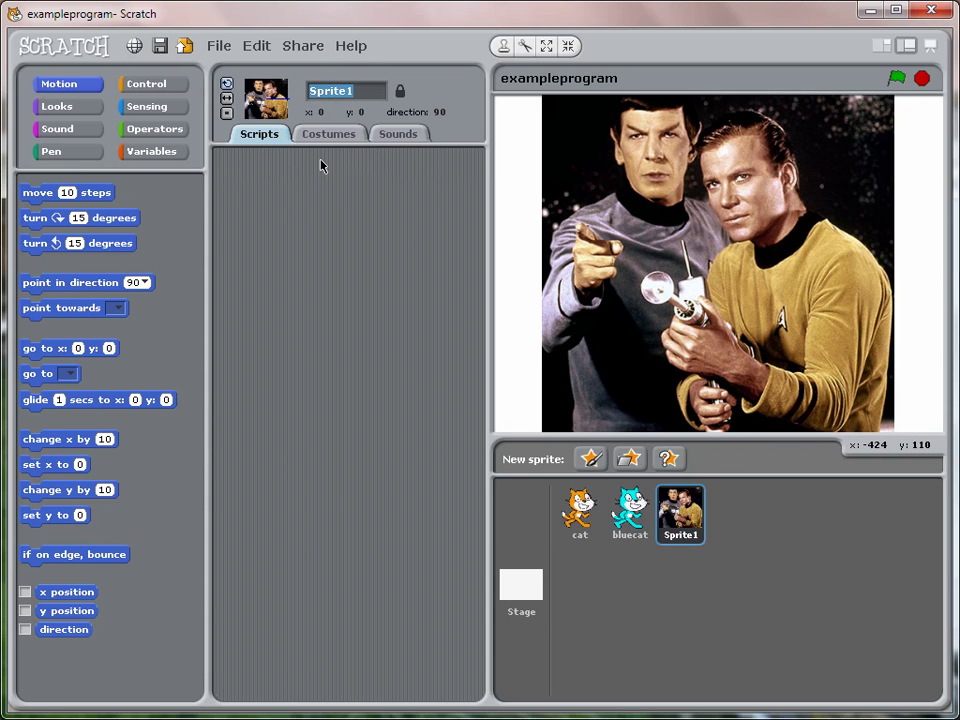
{"action": "type", "text": "trek"}
{"action": "left_click", "coordinate": [358, 231]}
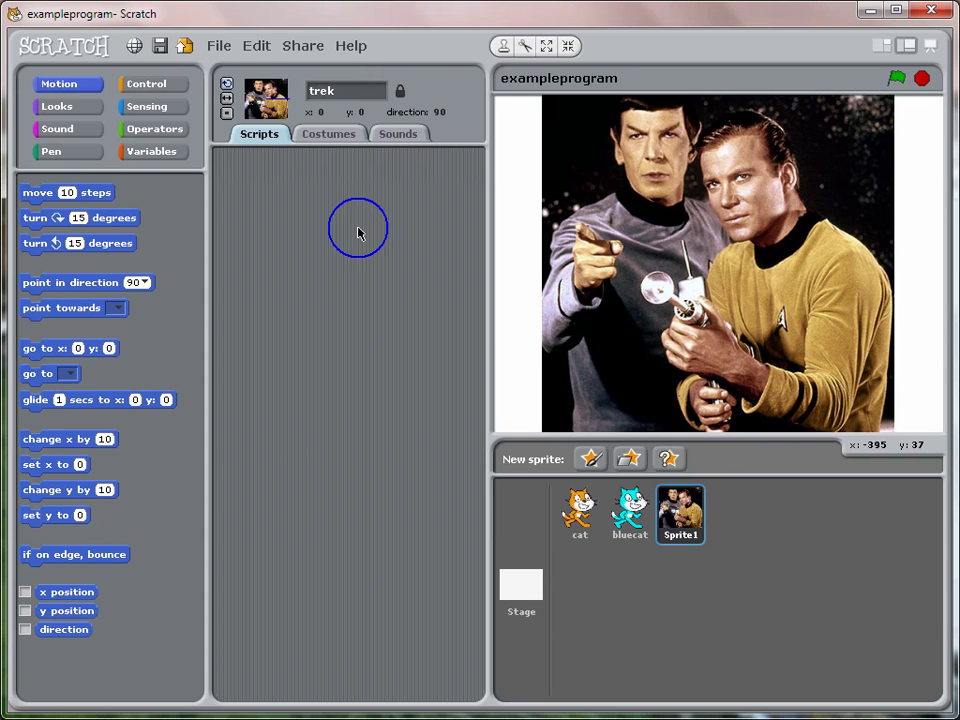
Step: Export the trek sprite to the scratchslides folder under the filename trek
{"action": "right_click", "coordinate": [697, 522]}
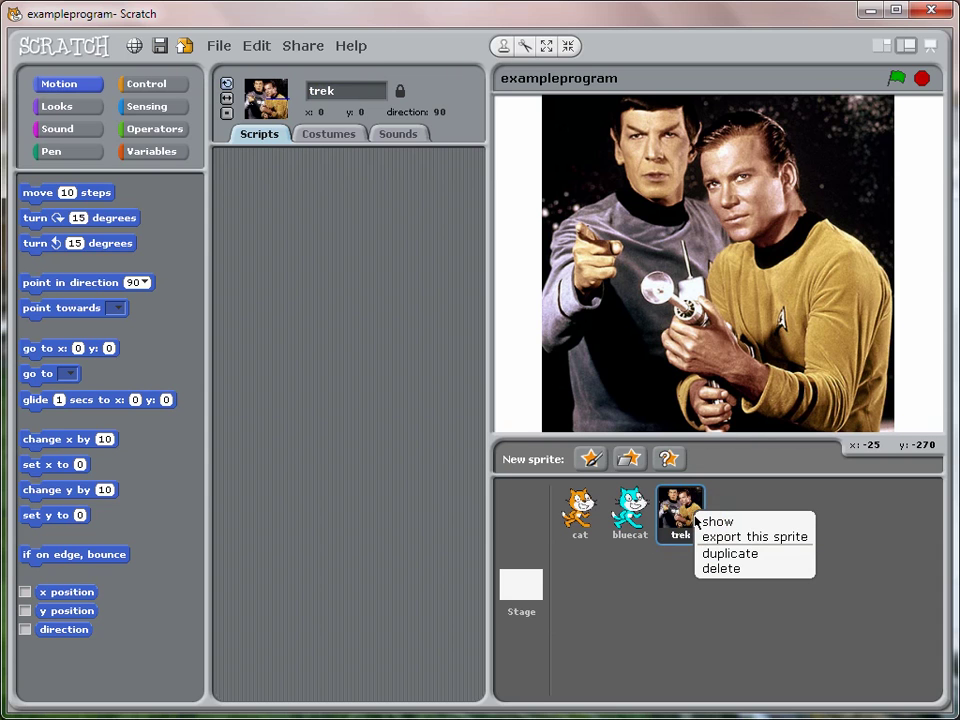
{"action": "left_click", "coordinate": [740, 537]}
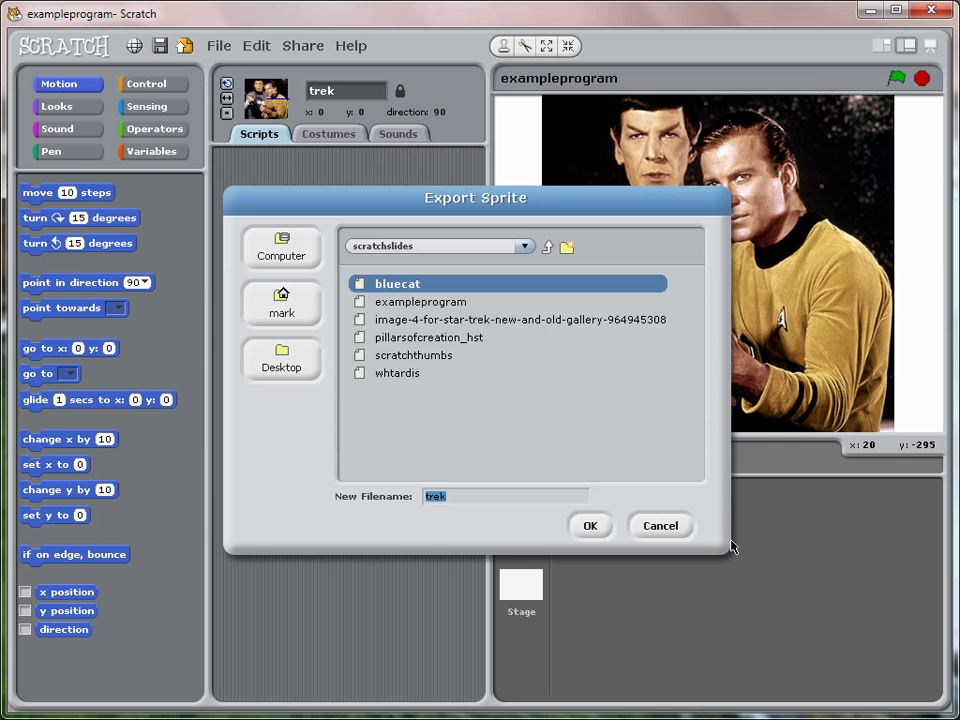
{"action": "left_click", "coordinate": [590, 527]}
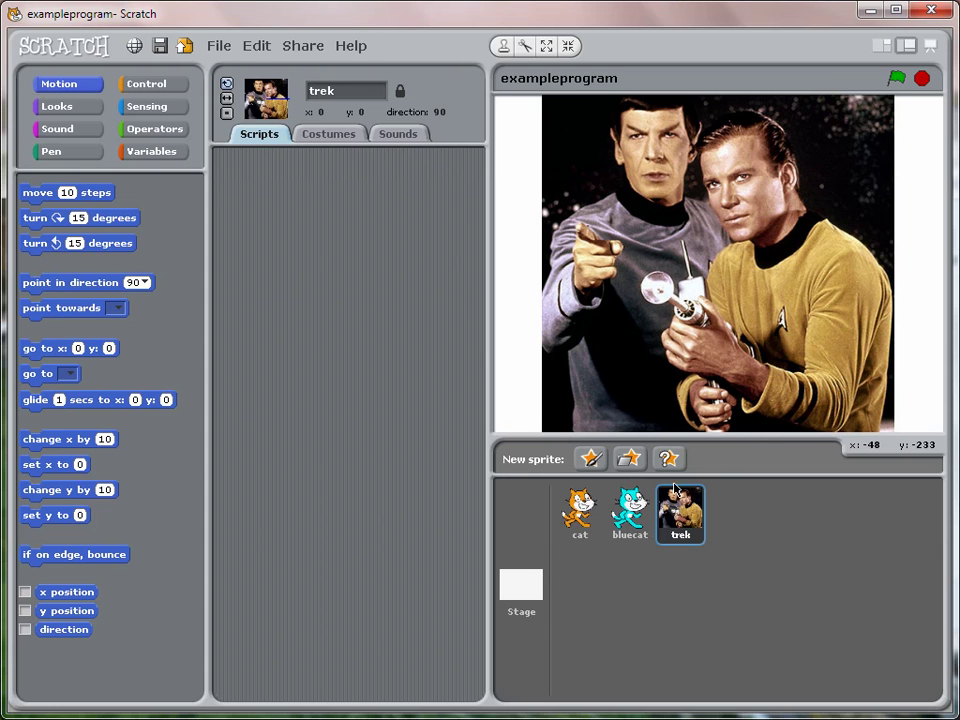
Step: Start a new empty project without saving the changes to exampleprogram
{"action": "left_click", "coordinate": [217, 45]}
{"action": "left_click", "coordinate": [241, 72]}
{"action": "left_click", "coordinate": [469, 393]}
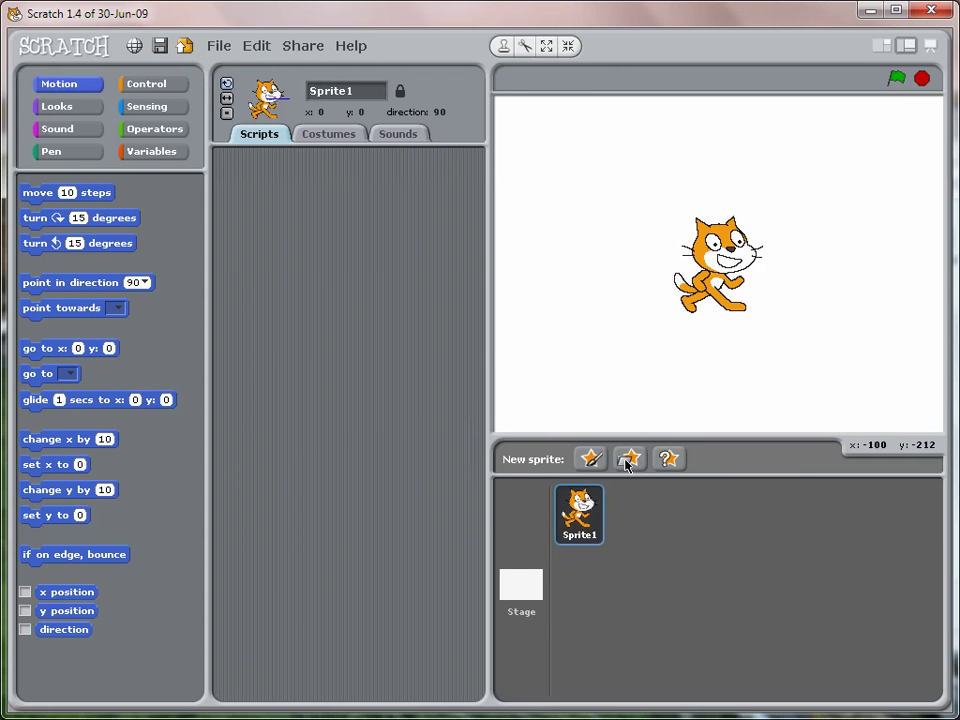
Step: Compare the entries in the new sprite chooser with the project, sprite and image files in the scratchslides folder window
{"action": "left_click", "coordinate": [629, 458]}
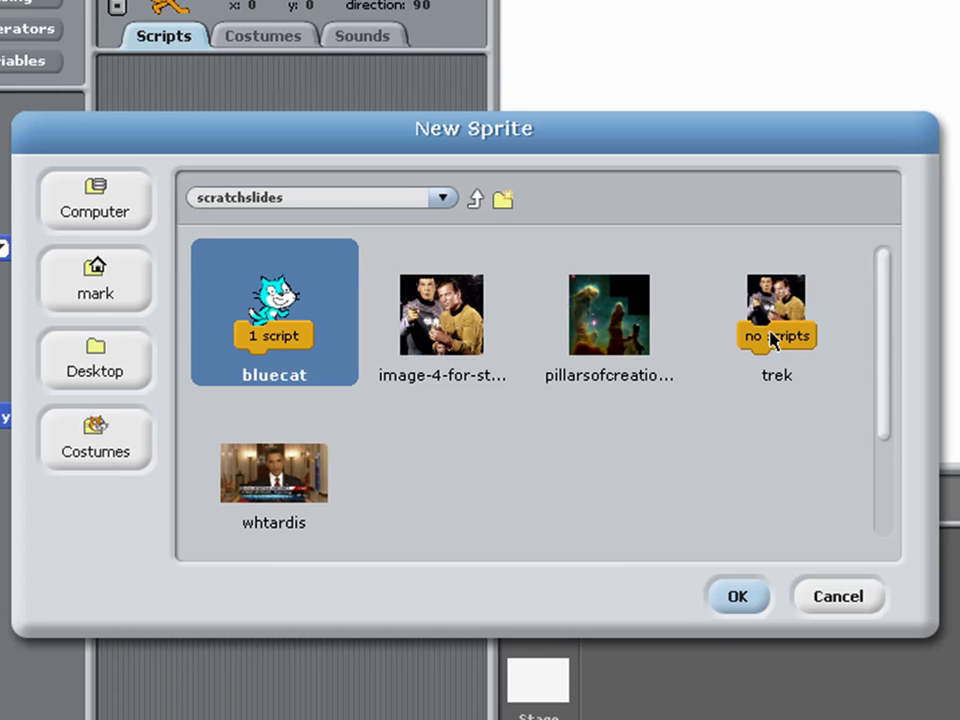
{"action": "left_click", "coordinate": [858, 598]}
{"action": "right_click", "coordinate": [627, 592]}
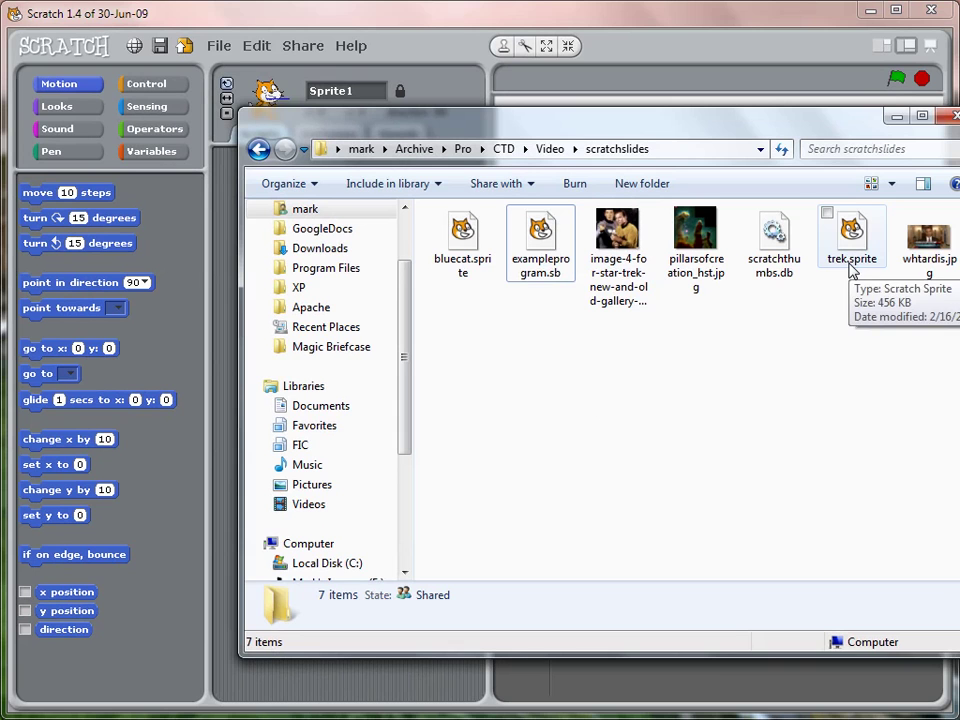
{"action": "left_click", "coordinate": [493, 17]}
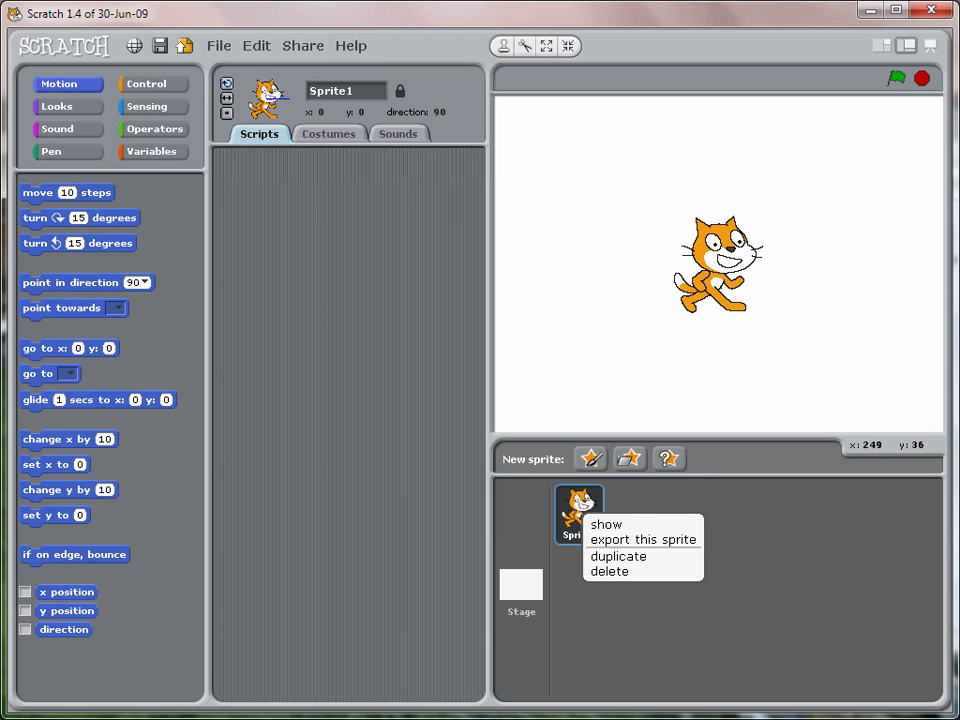
{"action": "key", "text": "alt+Tab"}
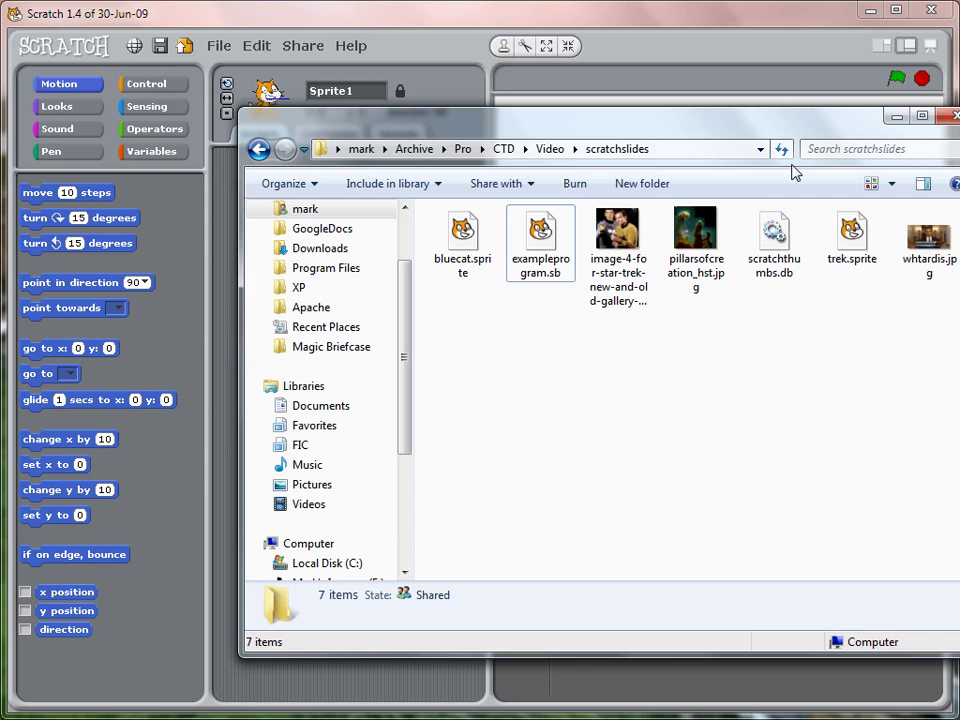
Step: Load exampleprogram.sb into Scratch straight from the scratchslides folder window and run the project
{"action": "left_click_drag", "start_coordinate": [631, 123], "coordinate": [875, 152]}
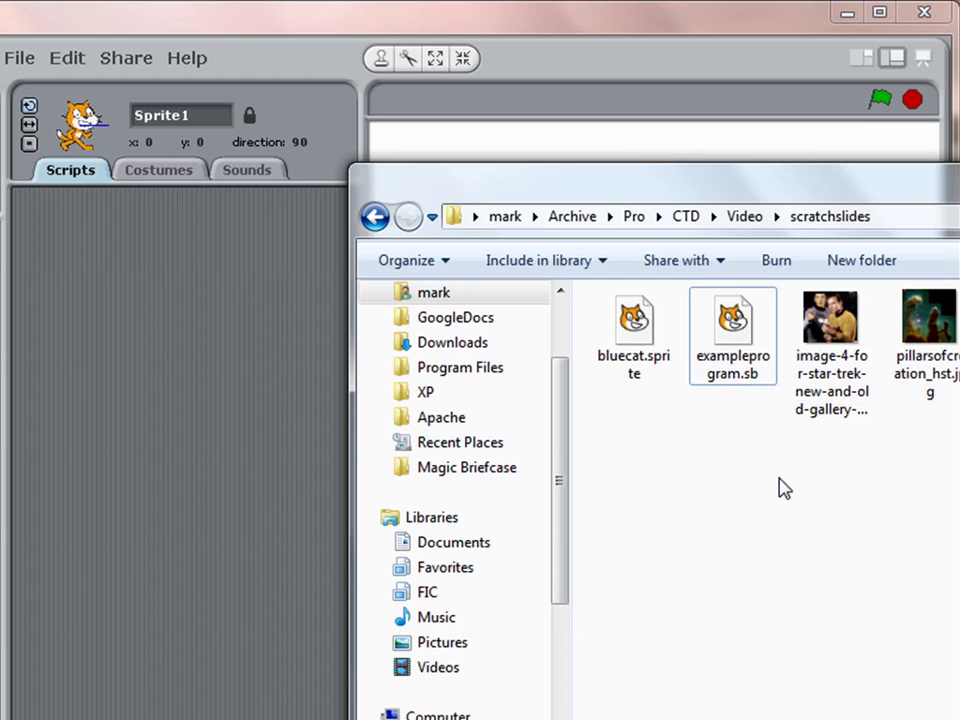
{"action": "left_click_drag", "start_coordinate": [748, 345], "coordinate": [205, 309]}
{"action": "left_click_drag", "start_coordinate": [124, 296], "coordinate": [108, 295]}
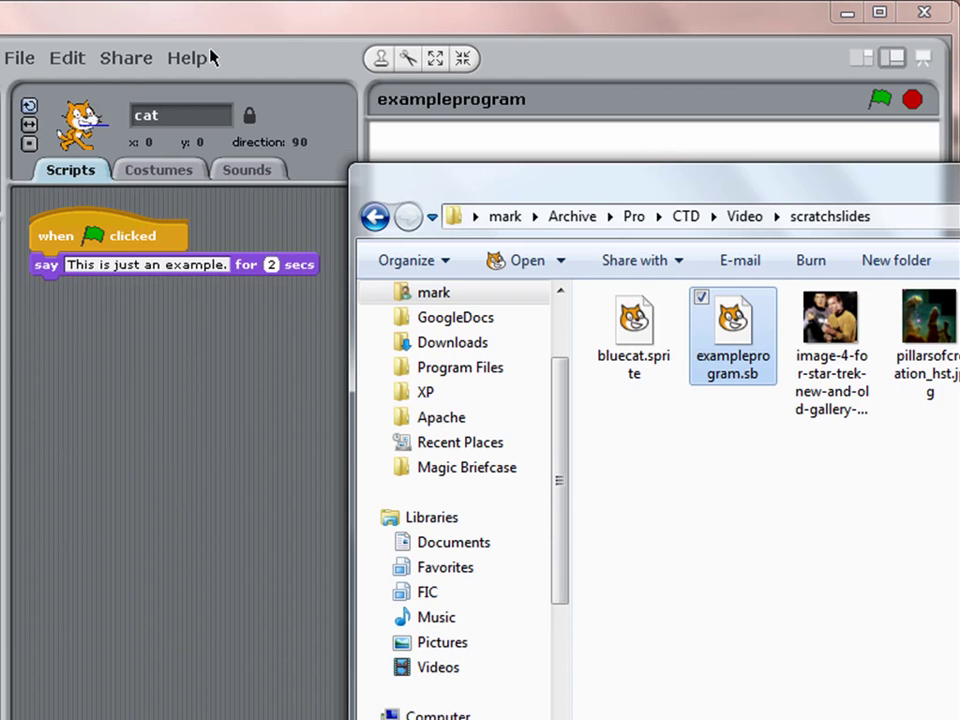
{"action": "left_click", "coordinate": [242, 32]}
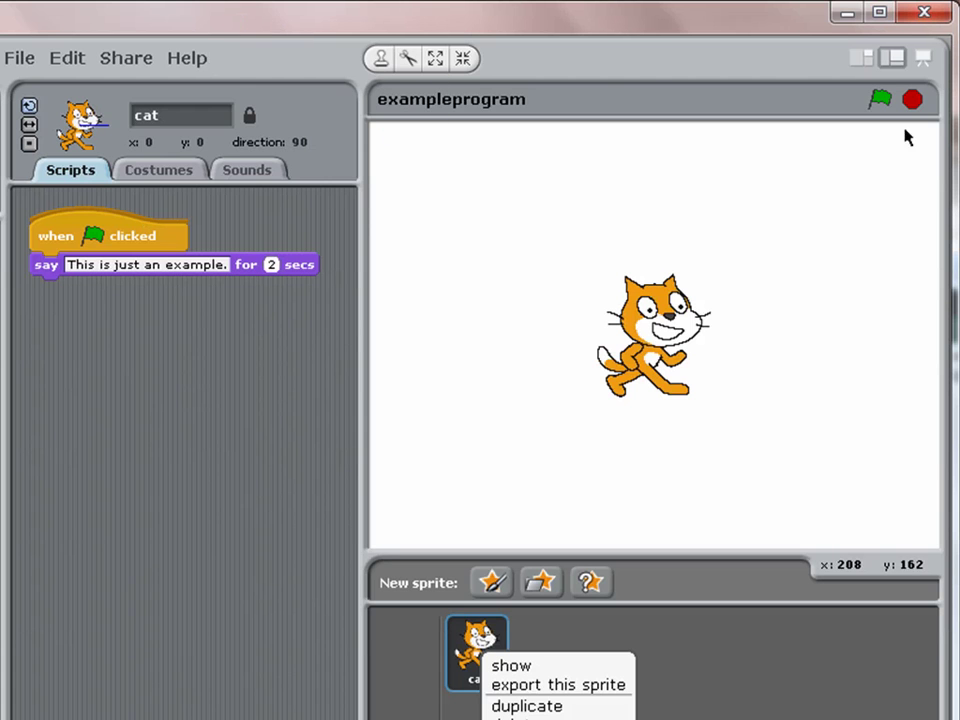
{"action": "left_click", "coordinate": [880, 94]}
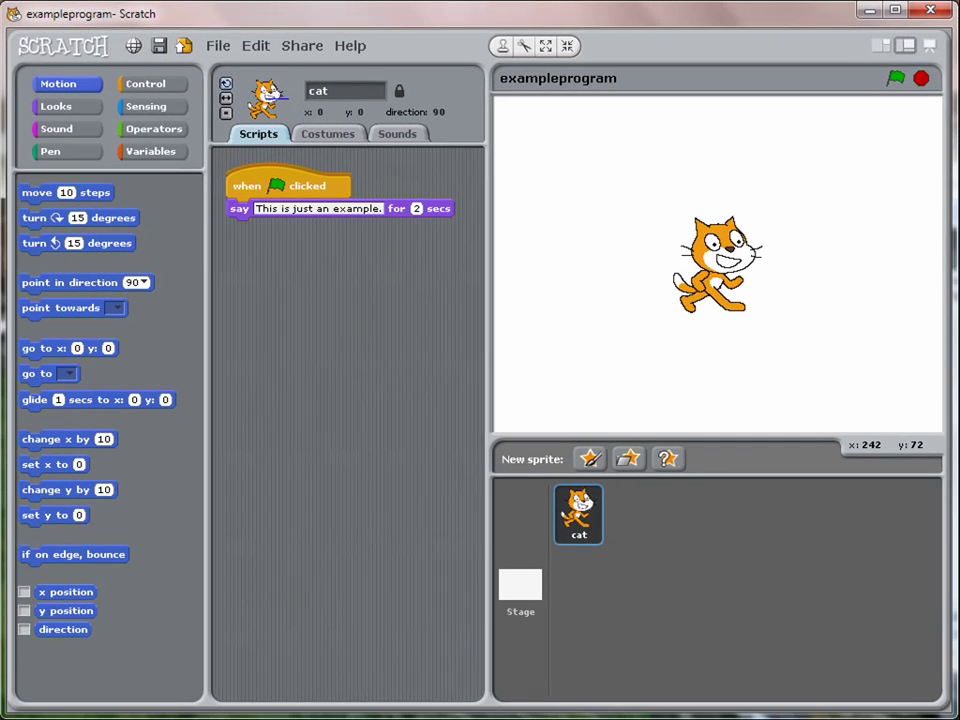
Step: Check which scratchslides files the new sprite chooser offers against the folder window, and close the chooser without importing
{"action": "left_click", "coordinate": [629, 458]}
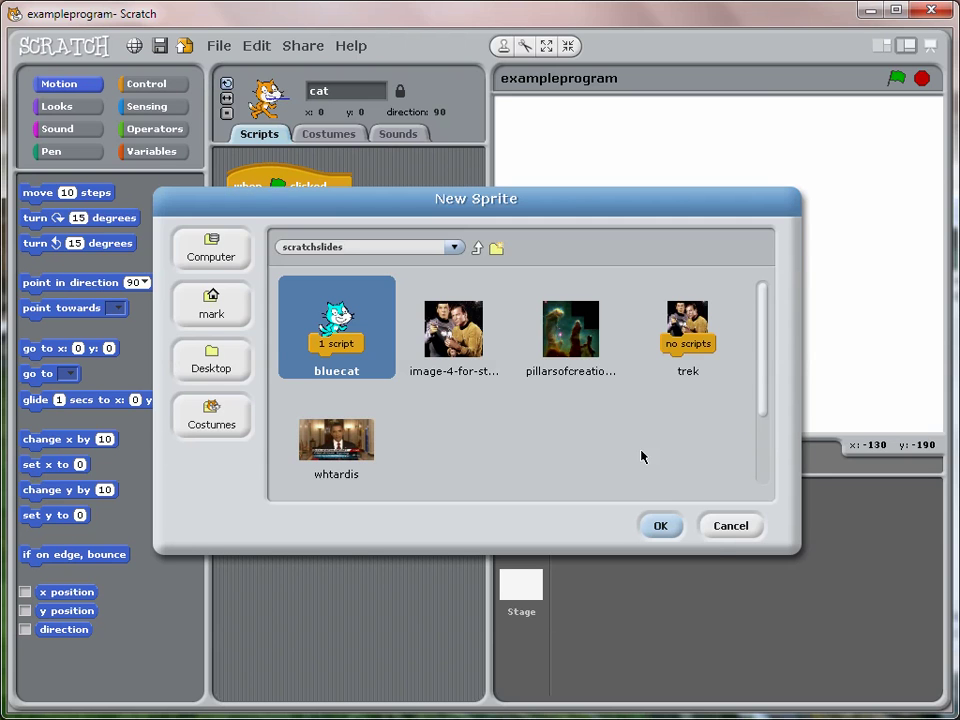
{"action": "key", "text": "alt+Tab"}
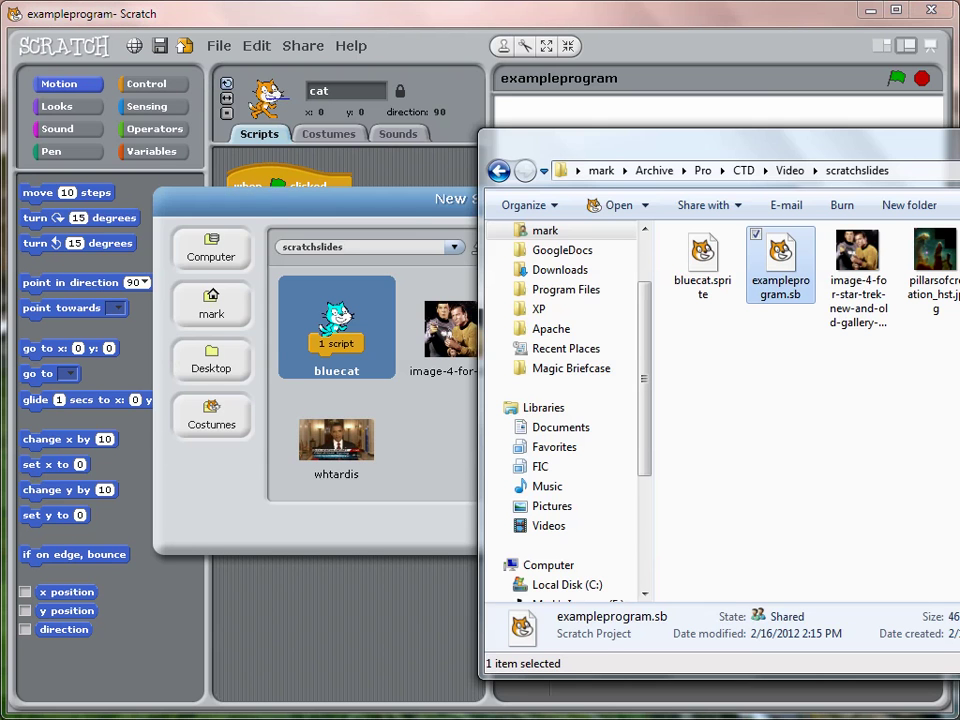
{"action": "left_click", "coordinate": [425, 220]}
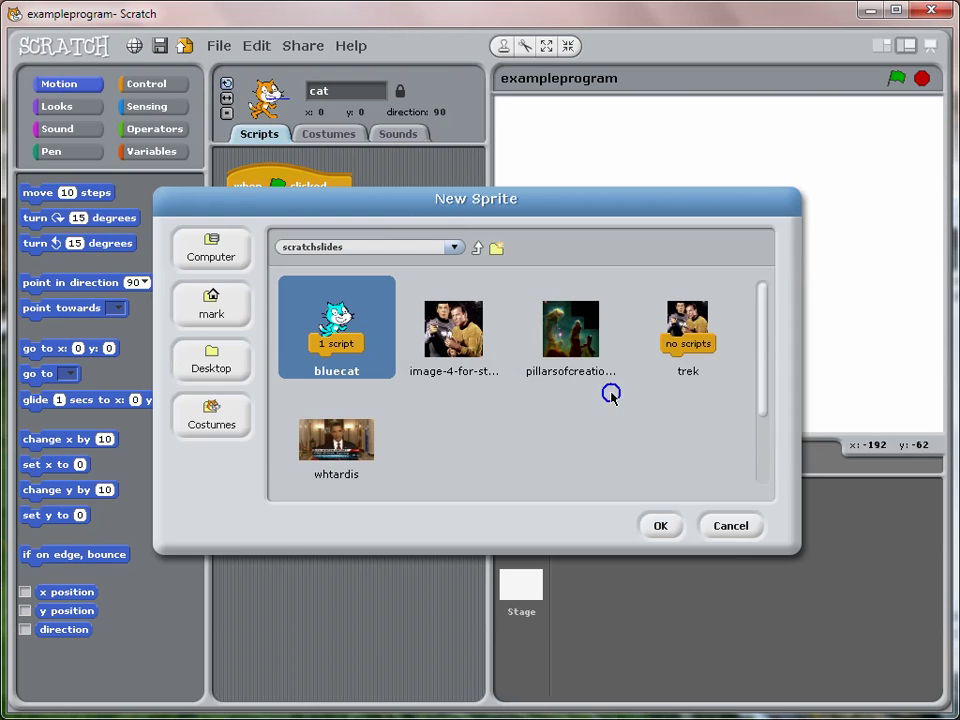
{"action": "left_click", "coordinate": [730, 530]}
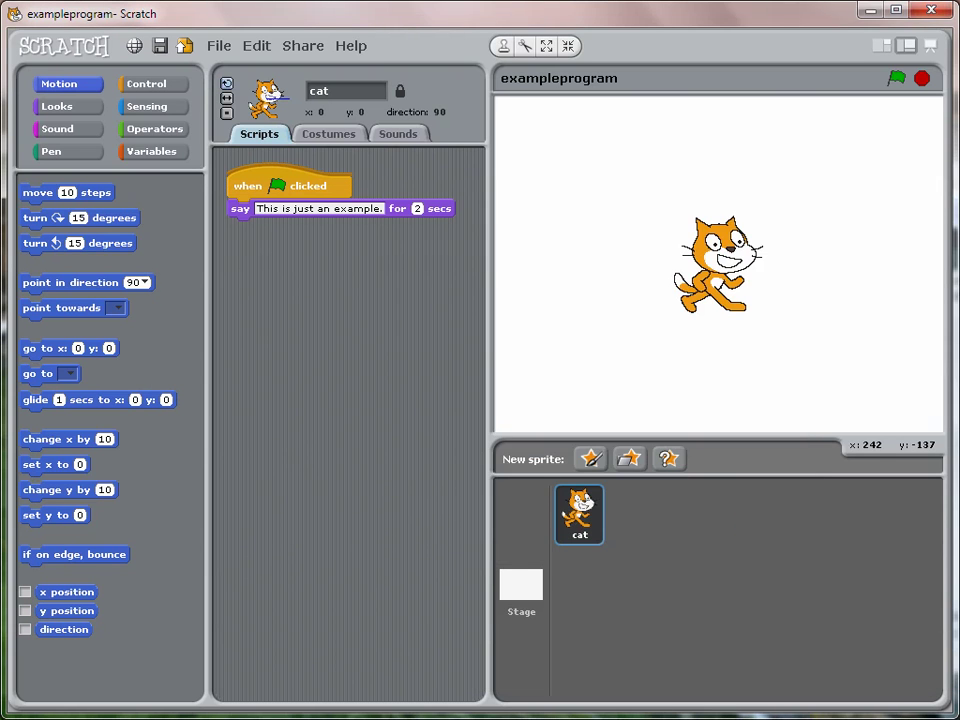
Step: Add bluecat.sprite to the open project straight from the scratchslides folder window
{"action": "key", "text": "alt+Tab"}
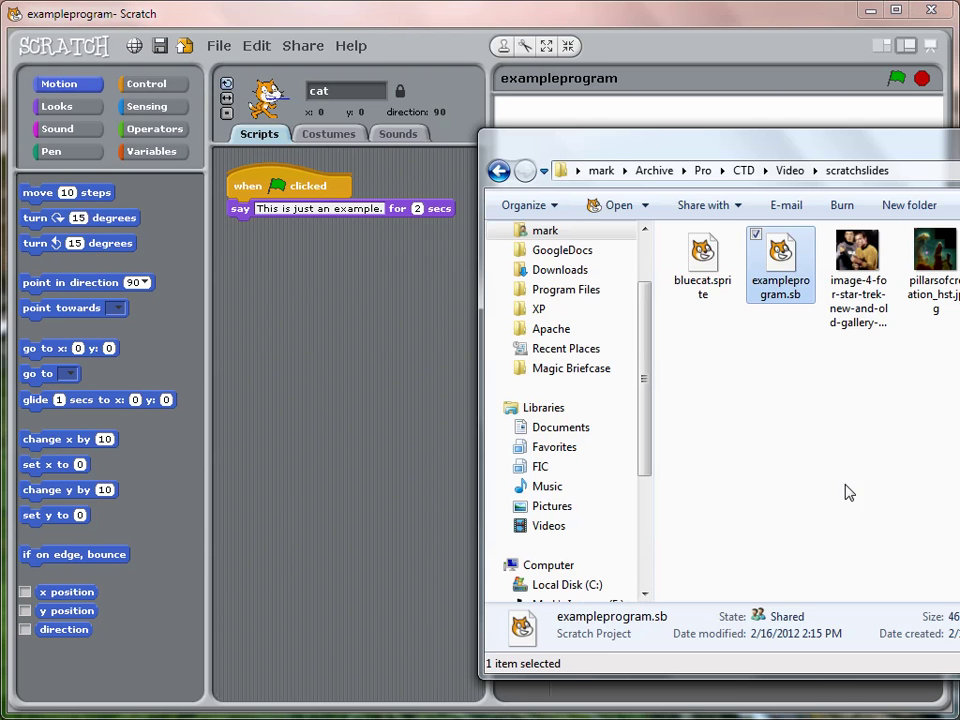
{"action": "left_click_drag", "start_coordinate": [711, 268], "coordinate": [467, 271]}
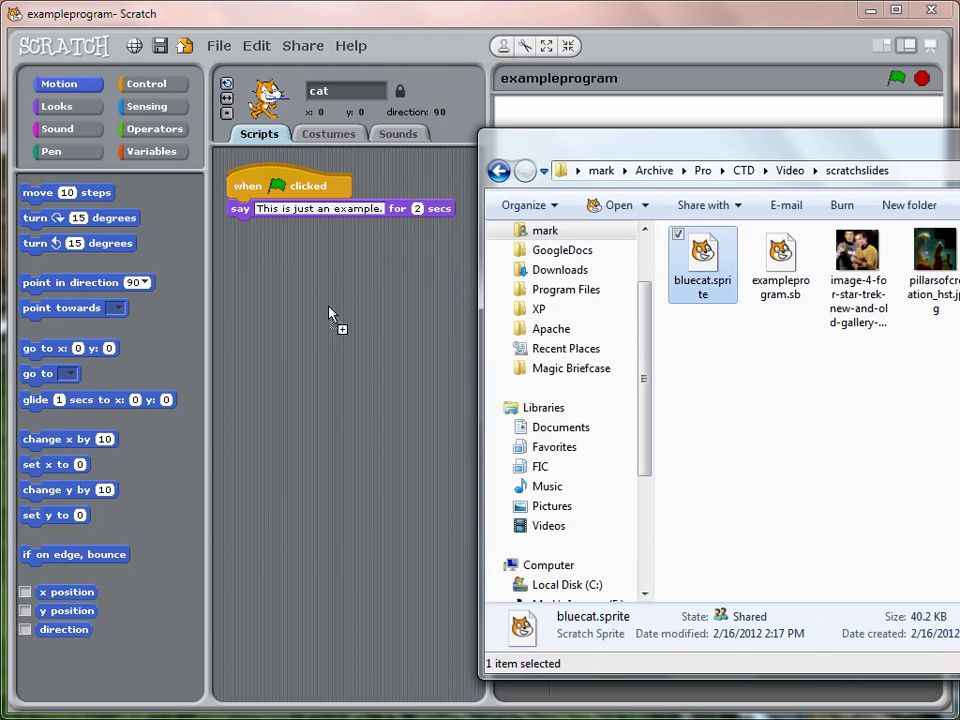
{"action": "left_click_drag", "start_coordinate": [330, 314], "coordinate": [328, 311]}
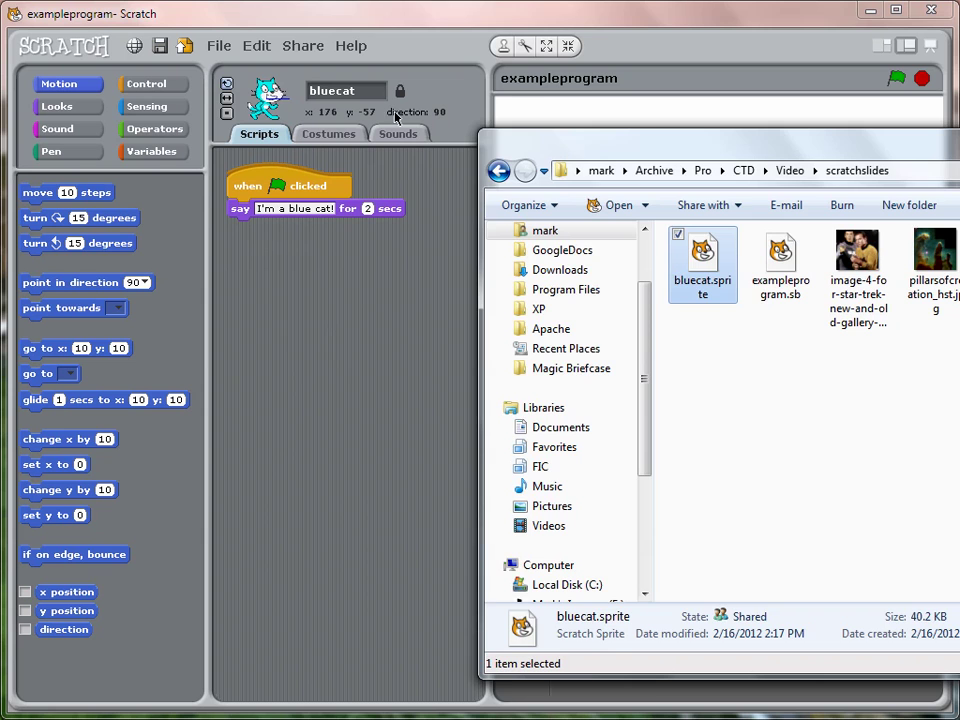
{"action": "left_click", "coordinate": [455, 28]}
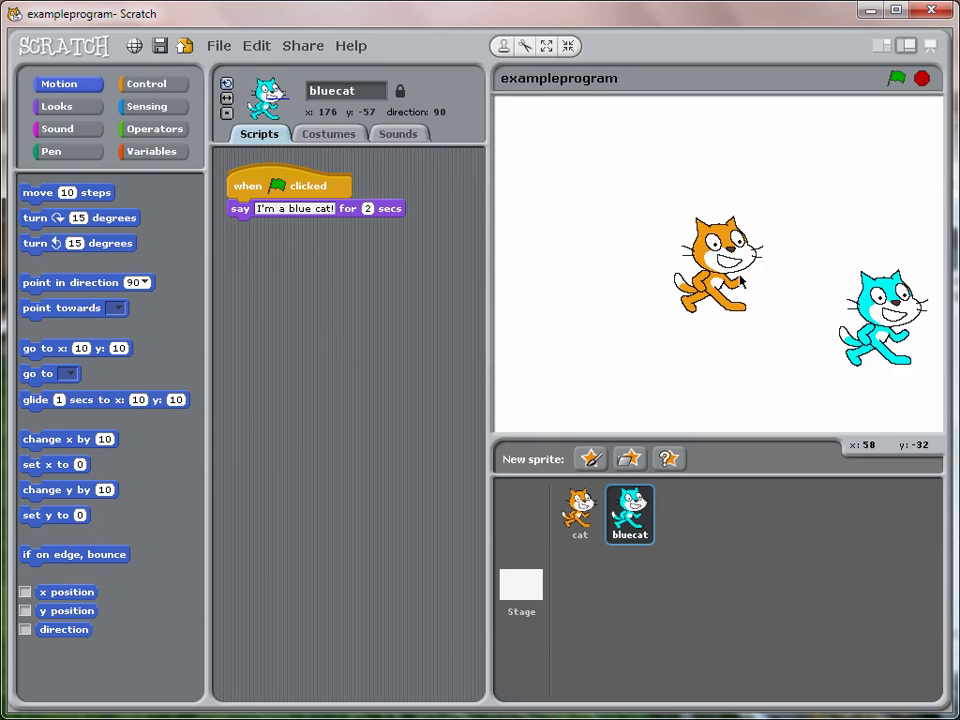
Step: Separate the two cats on the stage, placing bluecat at about x 91, y 1, and run the project
{"action": "left_click_drag", "start_coordinate": [718, 263], "coordinate": [638, 266]}
{"action": "left_click_drag", "start_coordinate": [868, 315], "coordinate": [783, 257]}
{"action": "left_click", "coordinate": [896, 78]}
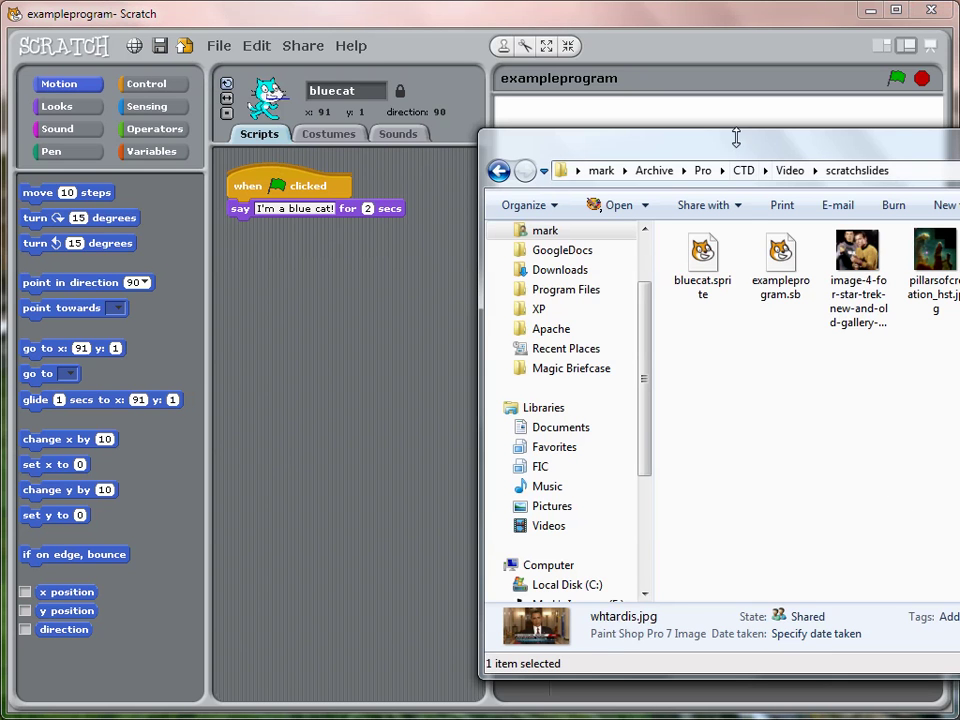
Step: Import the pillarsofcreation picture from the scratchslides folder as a new sprite
{"action": "left_click", "coordinate": [700, 25]}
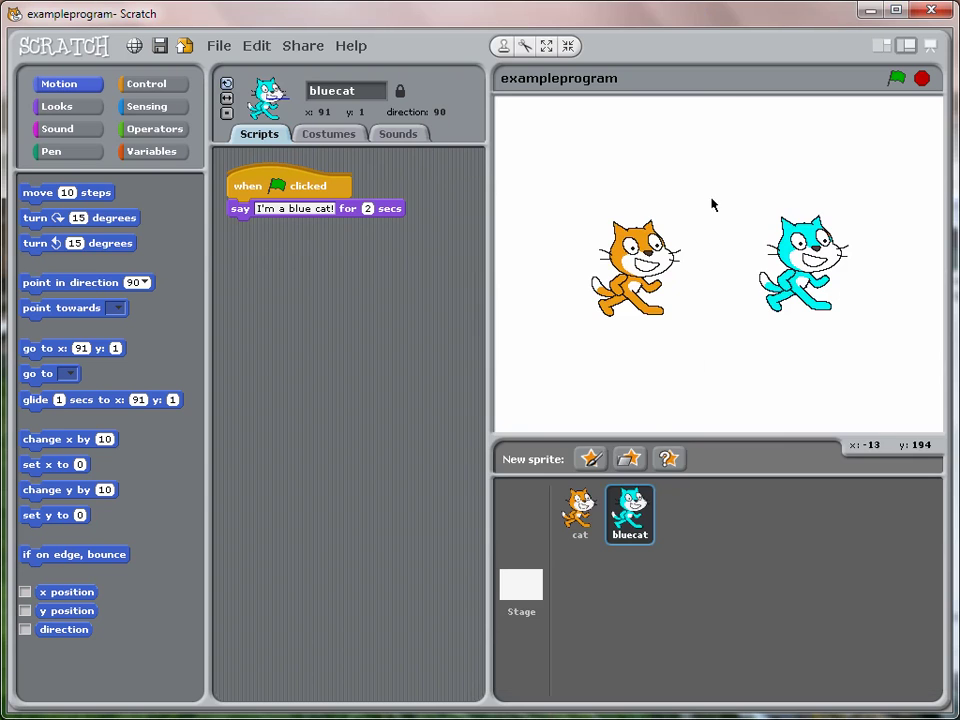
{"action": "left_click", "coordinate": [630, 459]}
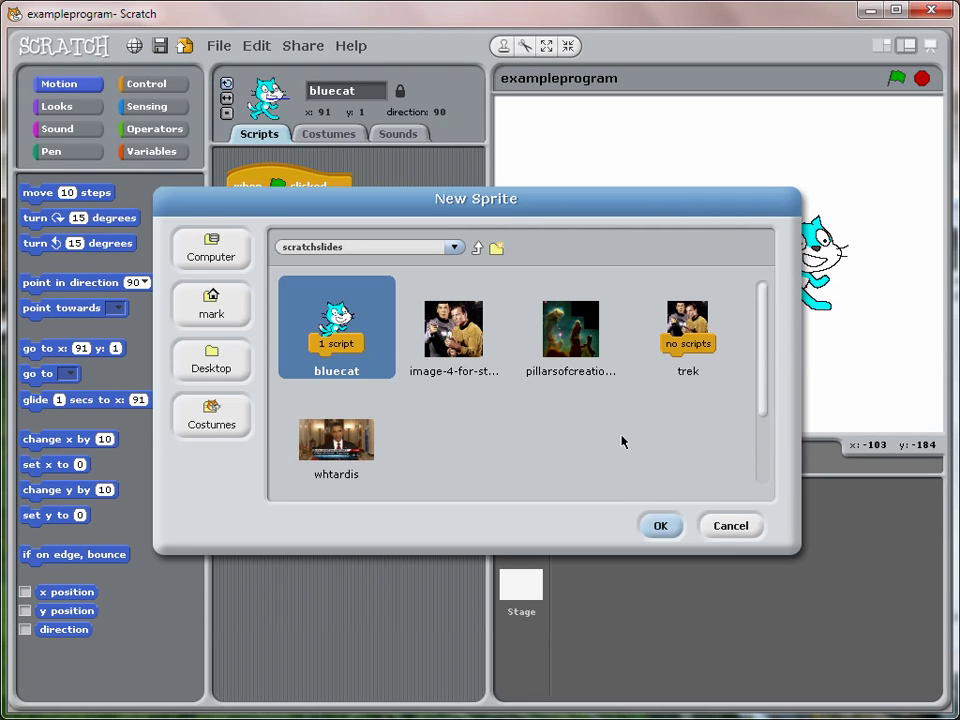
{"action": "left_click", "coordinate": [570, 330]}
{"action": "left_click", "coordinate": [660, 526]}
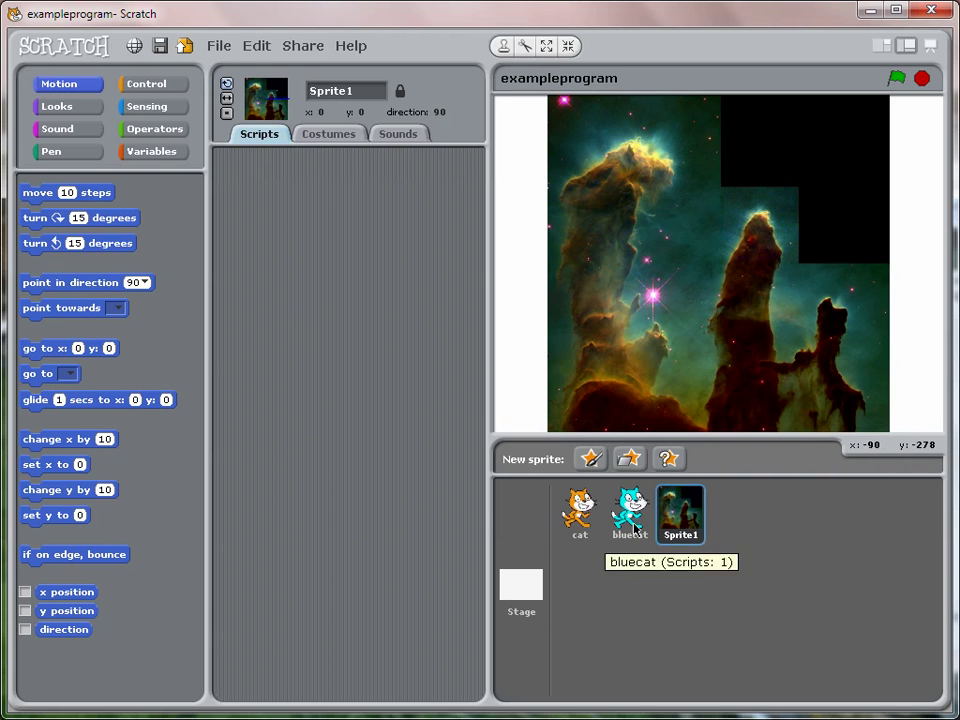
Step: Add whtardis.jpg from the scratchslides folder window to the bluecat sprite as a second costume
{"action": "left_click", "coordinate": [605, 500]}
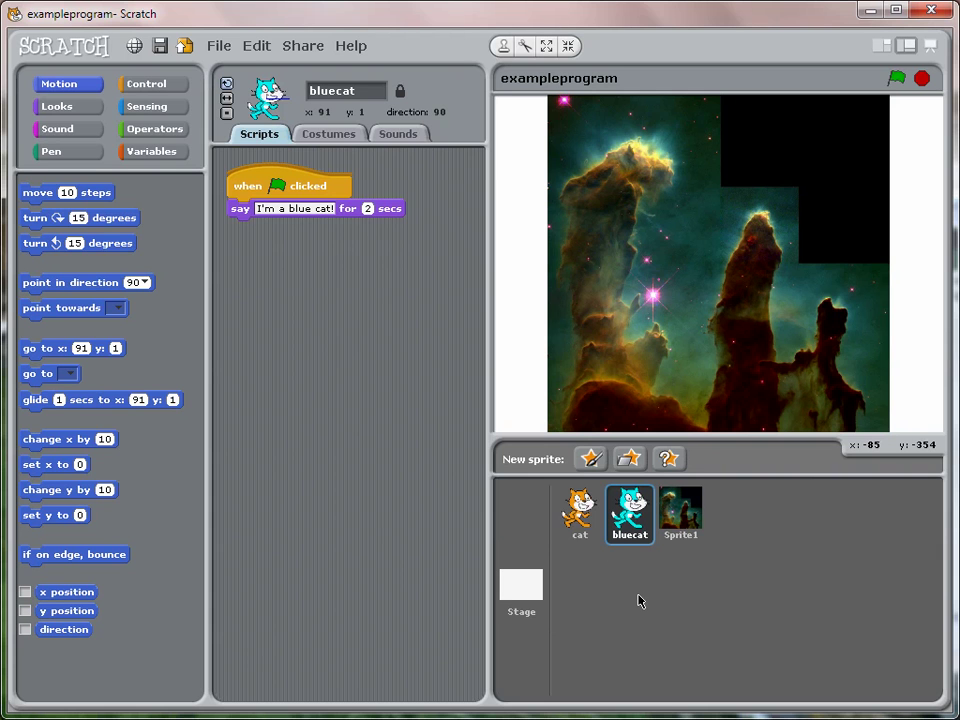
{"action": "left_click", "coordinate": [330, 135]}
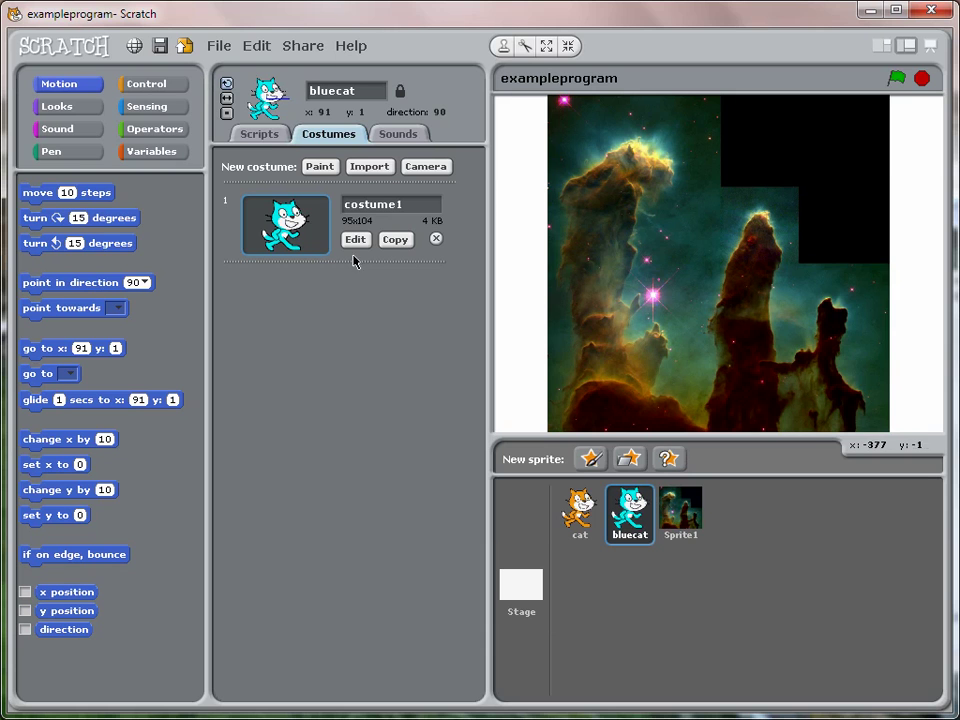
{"action": "left_click", "coordinate": [266, 134]}
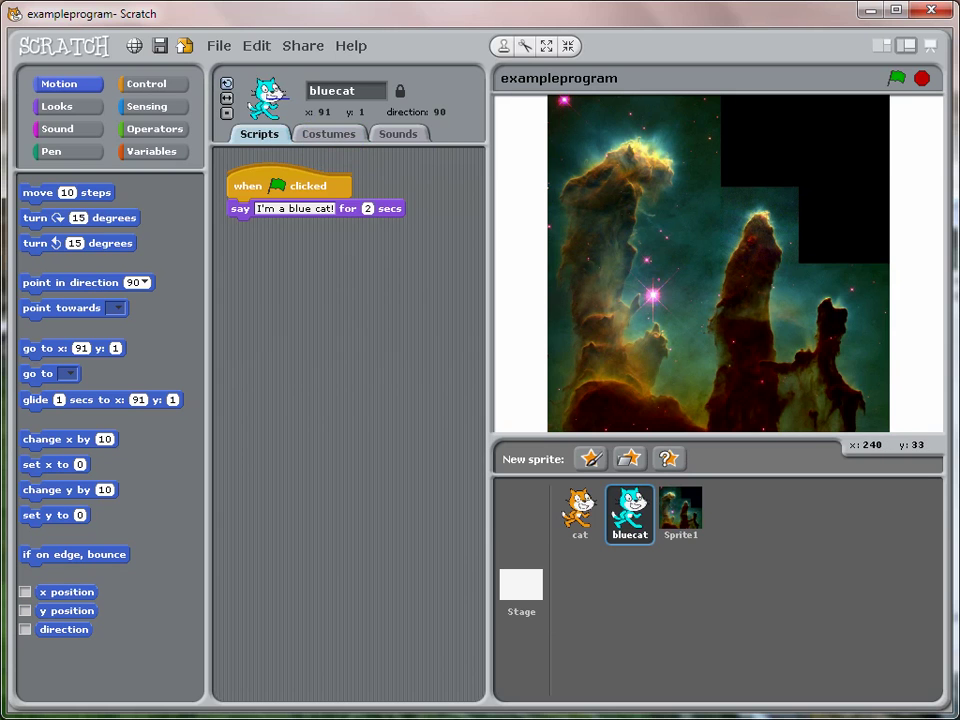
{"action": "key", "text": "alt+Tab"}
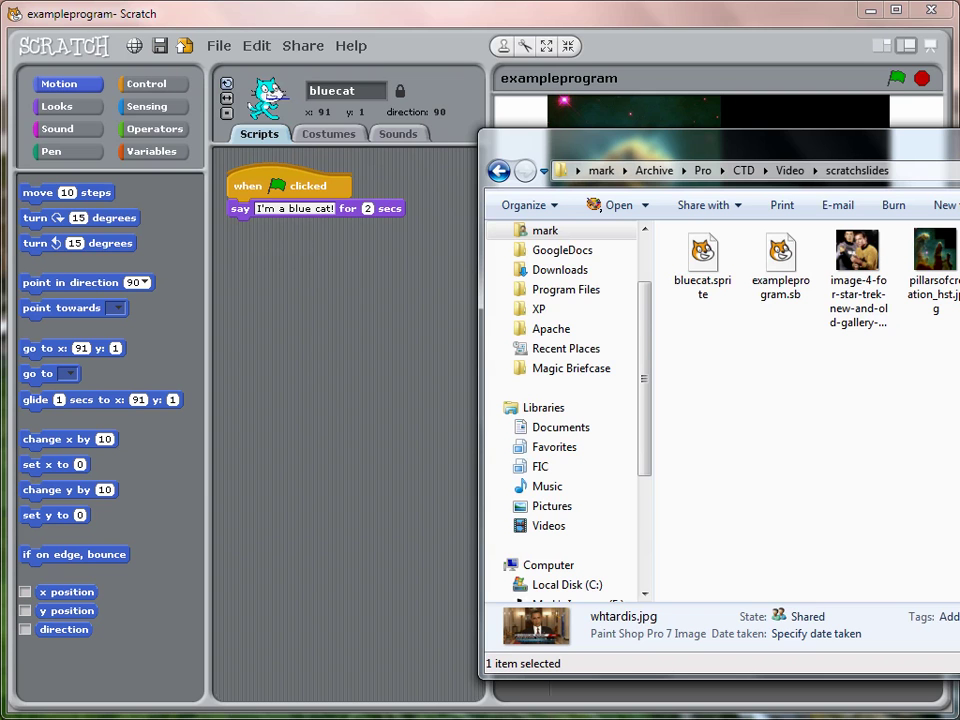
{"action": "left_click_drag", "start_coordinate": [955, 300], "coordinate": [440, 305]}
{"action": "left_click_drag", "start_coordinate": [366, 312], "coordinate": [365, 311]}
{"action": "left_click", "coordinate": [446, 31]}
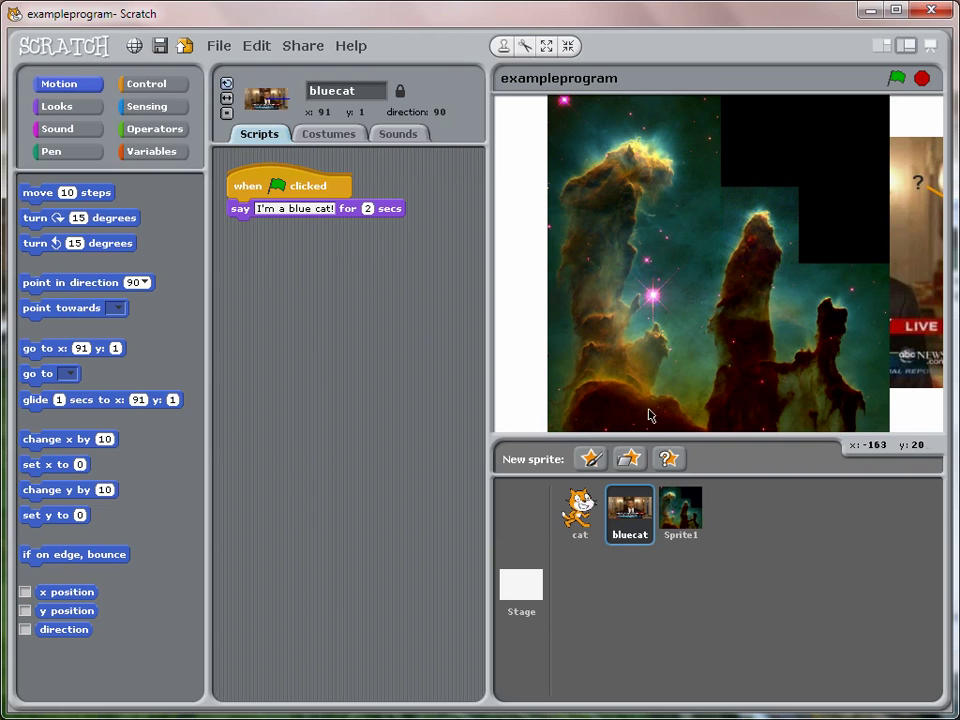
Step: Compare bluecat's costumes by switching between costume1 and whtardis, ending on costume1
{"action": "left_click", "coordinate": [323, 133]}
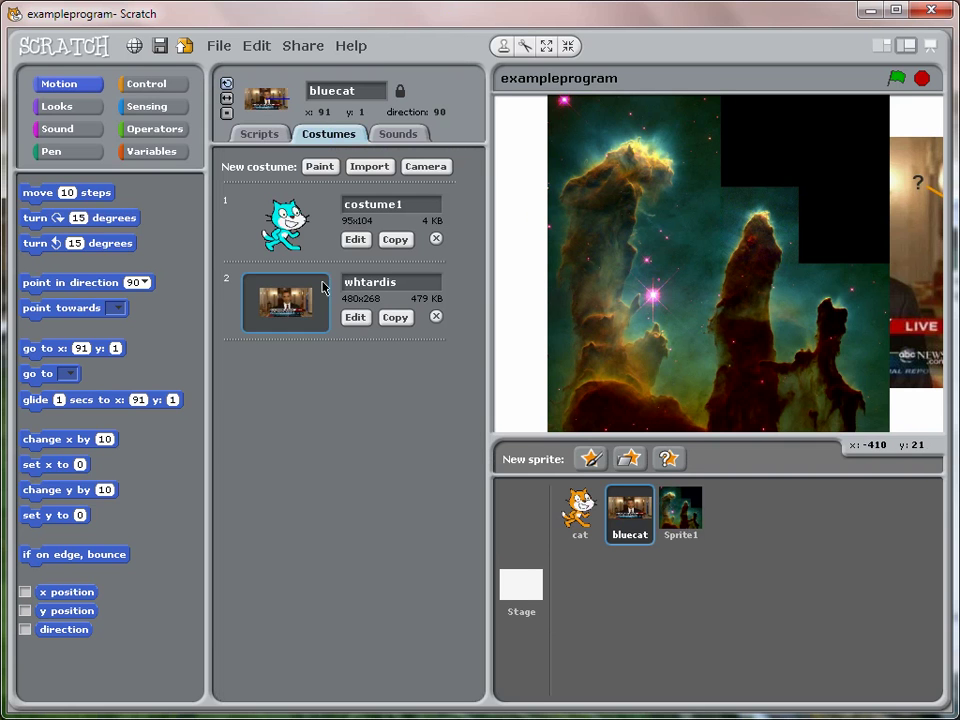
{"action": "left_click", "coordinate": [287, 245]}
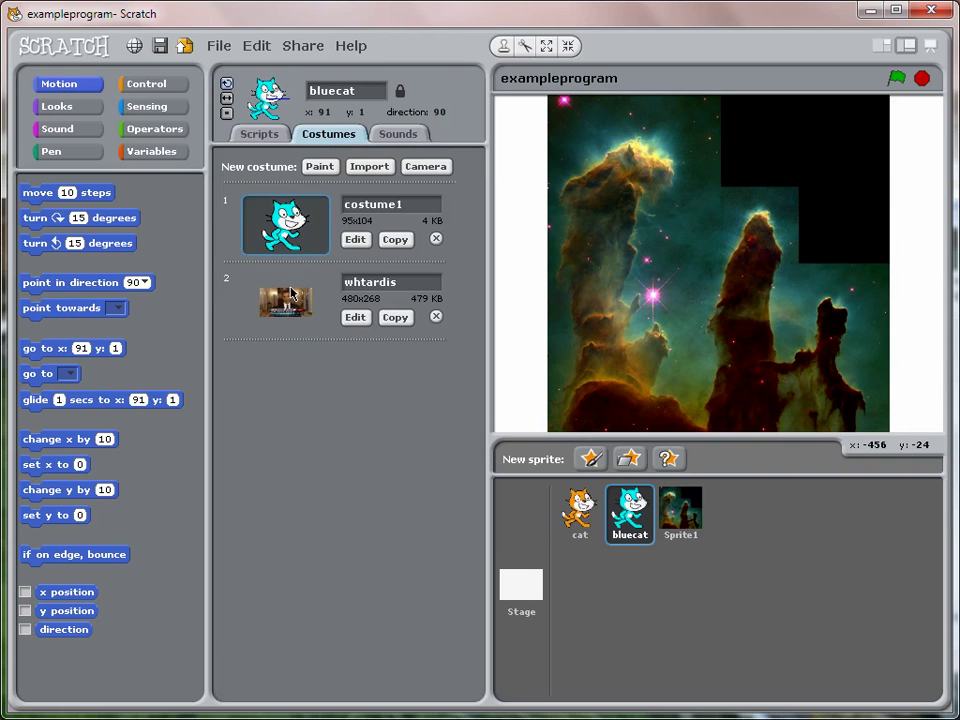
{"action": "left_click", "coordinate": [285, 301]}
{"action": "left_click", "coordinate": [288, 240]}
Step: Delete the pillars of creation sprite and switch bluecat to its whtardis costume
{"action": "right_click", "coordinate": [684, 513]}
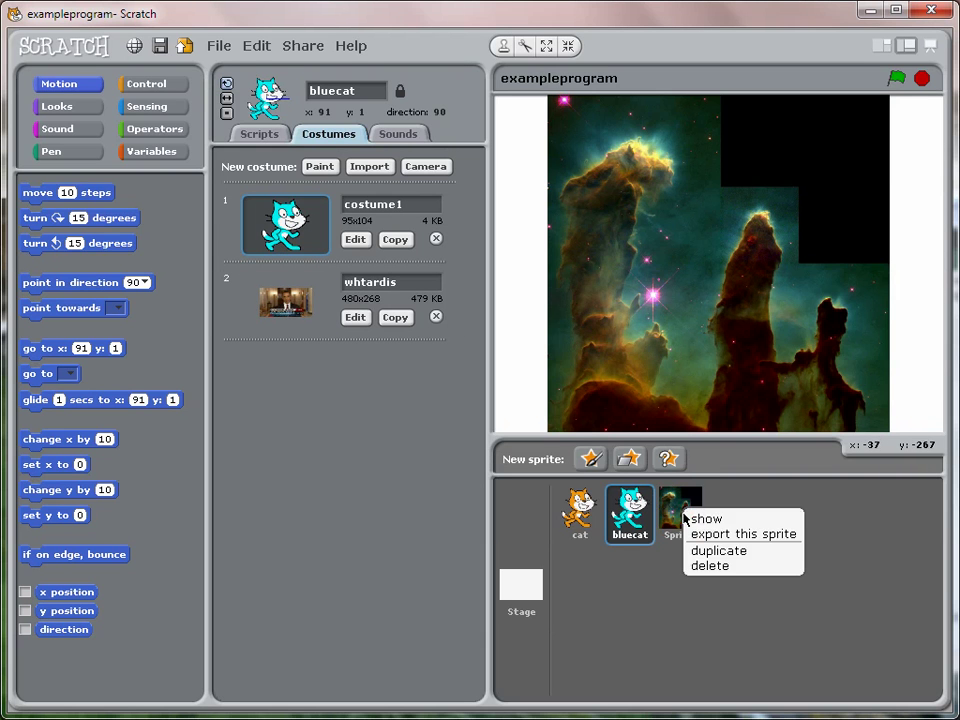
{"action": "left_click", "coordinate": [712, 566]}
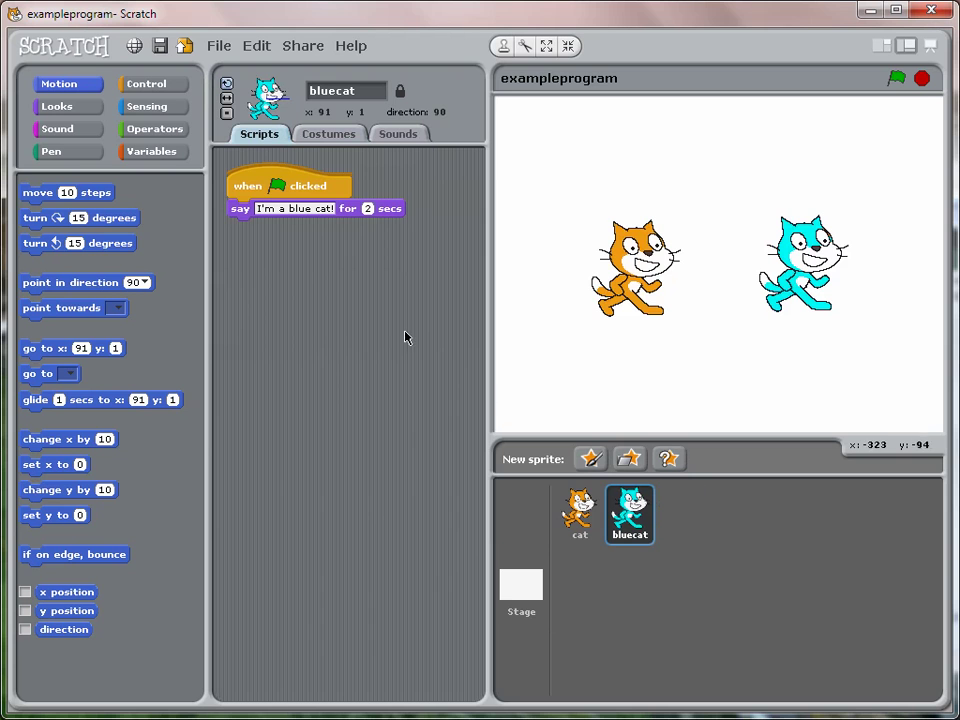
{"action": "left_click", "coordinate": [327, 134]}
{"action": "left_click", "coordinate": [330, 320]}
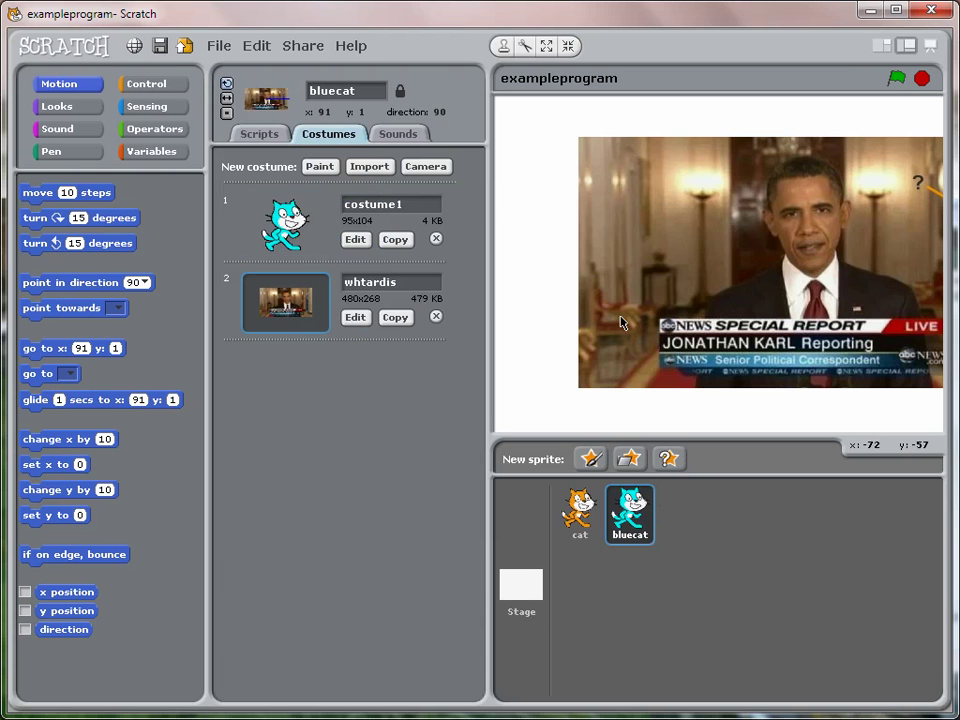